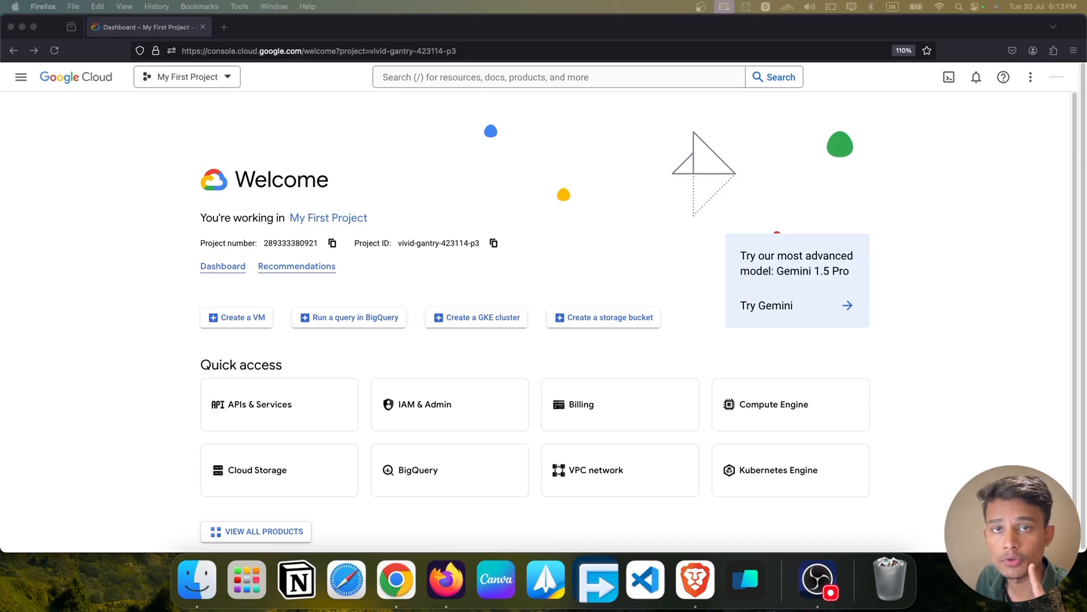
- Open the Compute Engine VM instances page of My First Project and start creating a new VM instance
{"action": "left_click", "coordinate": [589, 114]}
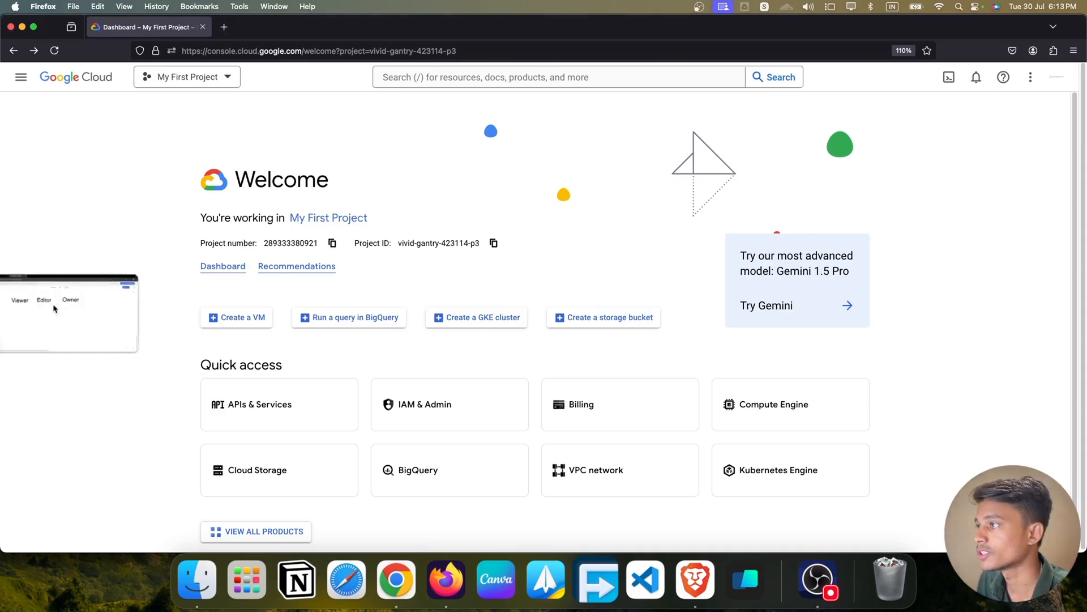
{"action": "left_click", "coordinate": [218, 267]}
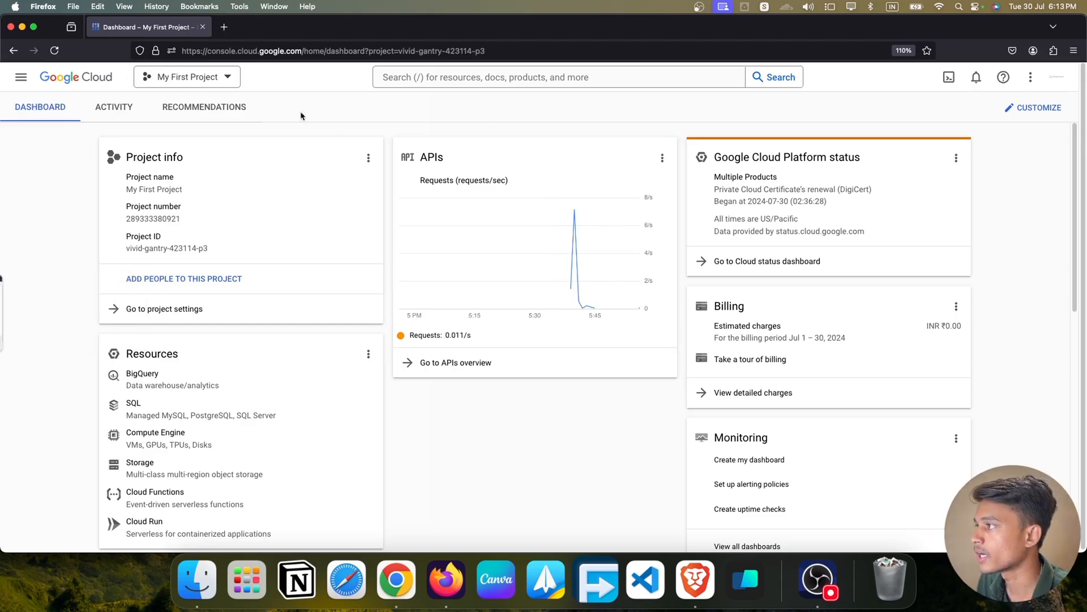
{"action": "left_click", "coordinate": [21, 77]}
{"action": "mouse_move", "coordinate": [89, 294]}
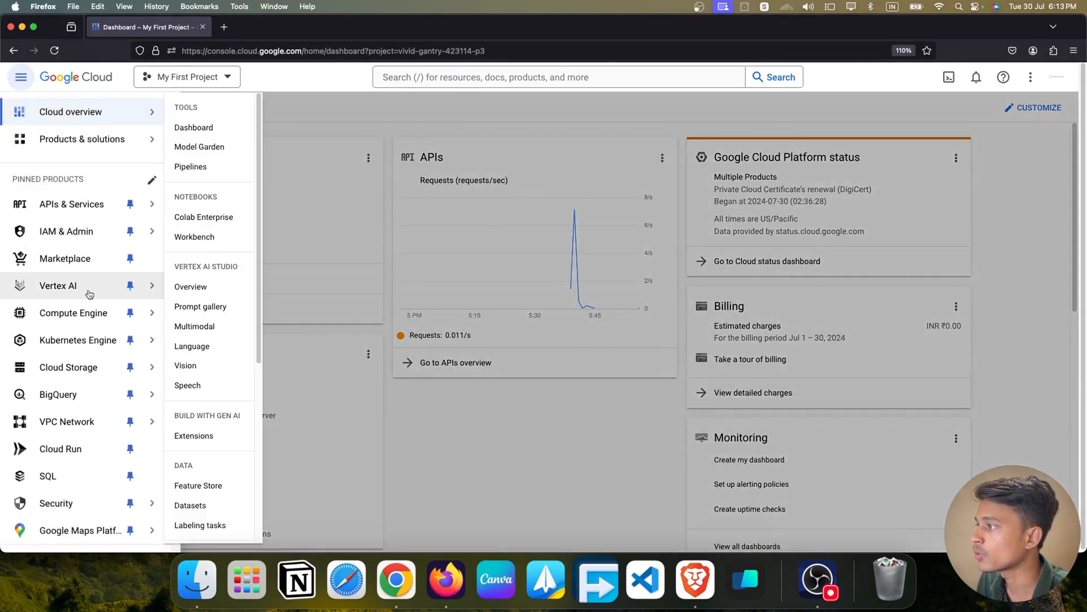
{"action": "mouse_move", "coordinate": [85, 318]}
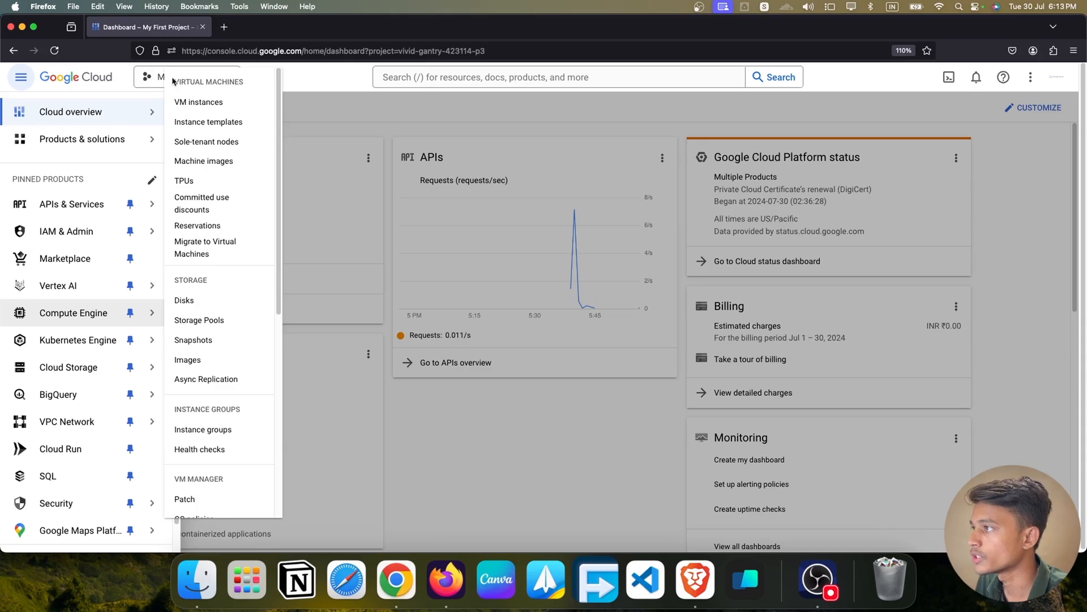
{"action": "left_click", "coordinate": [225, 104]}
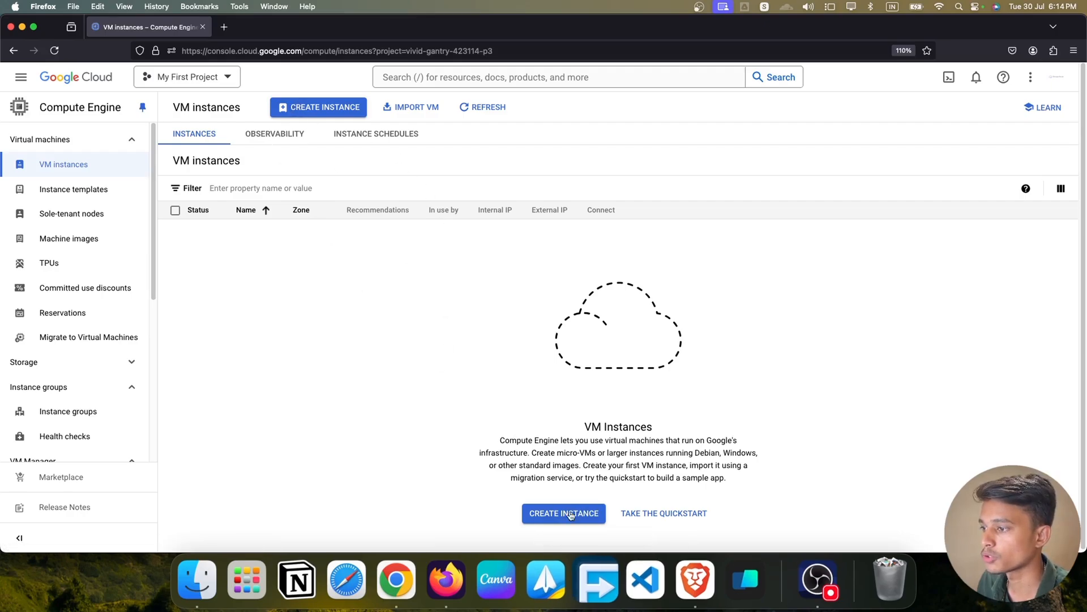
{"action": "left_click", "coordinate": [589, 513]}
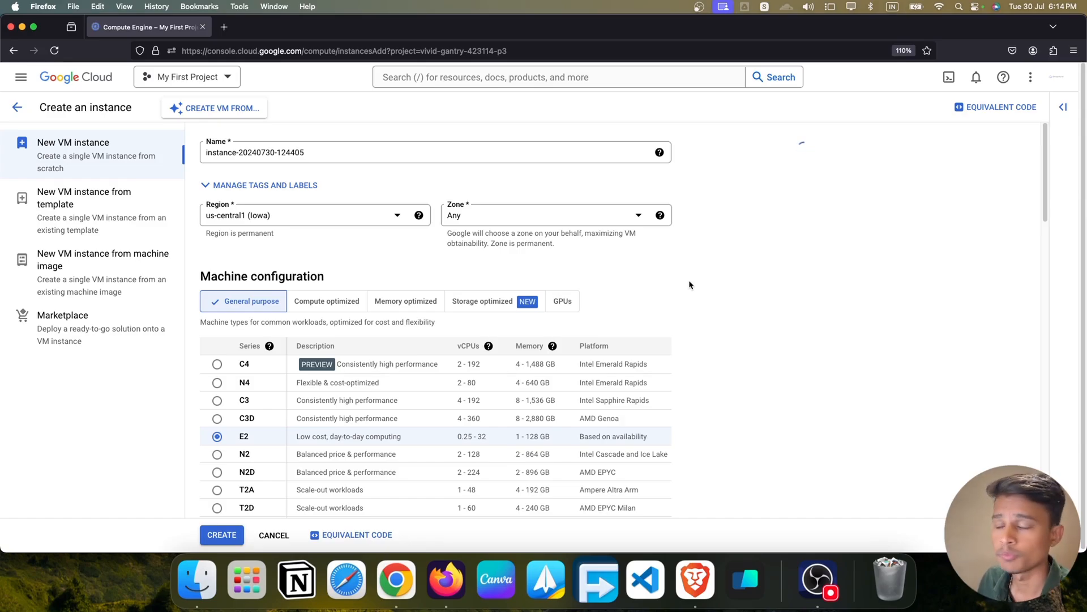
- Replace the default instance name with first-server
{"action": "double_click", "coordinate": [335, 152]}
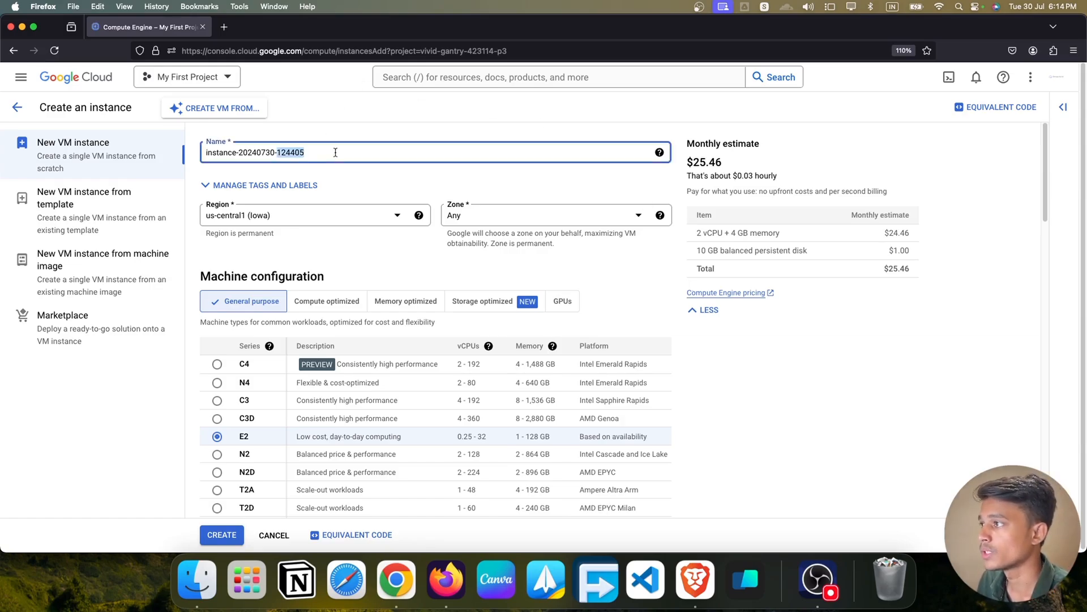
{"action": "double_click", "coordinate": [221, 152]}
{"action": "left_click_drag", "start_coordinate": [239, 151], "coordinate": [303, 149]}
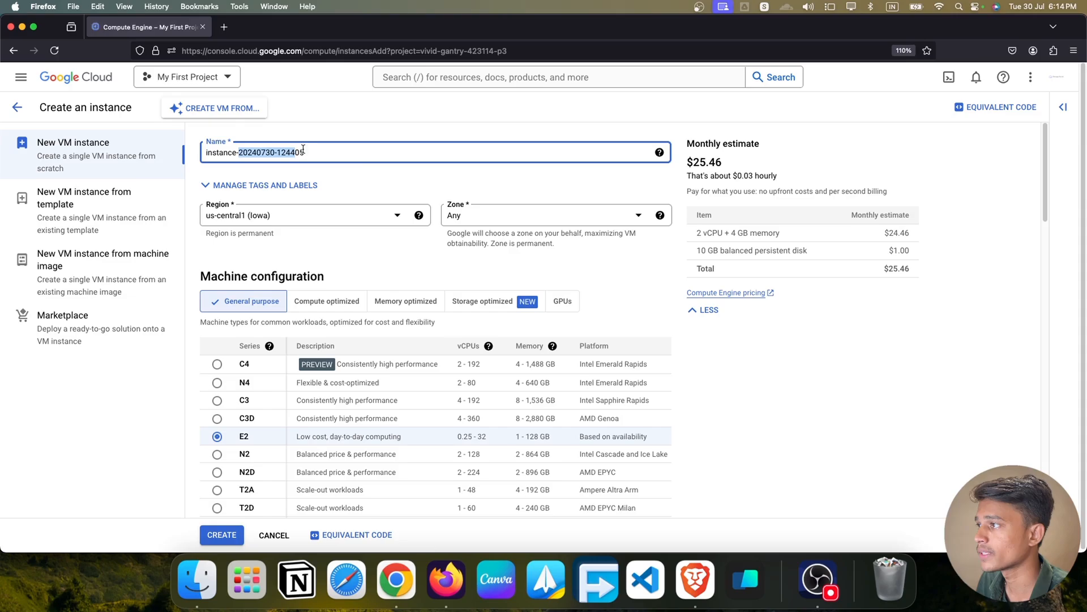
{"action": "left_click", "coordinate": [363, 168]}
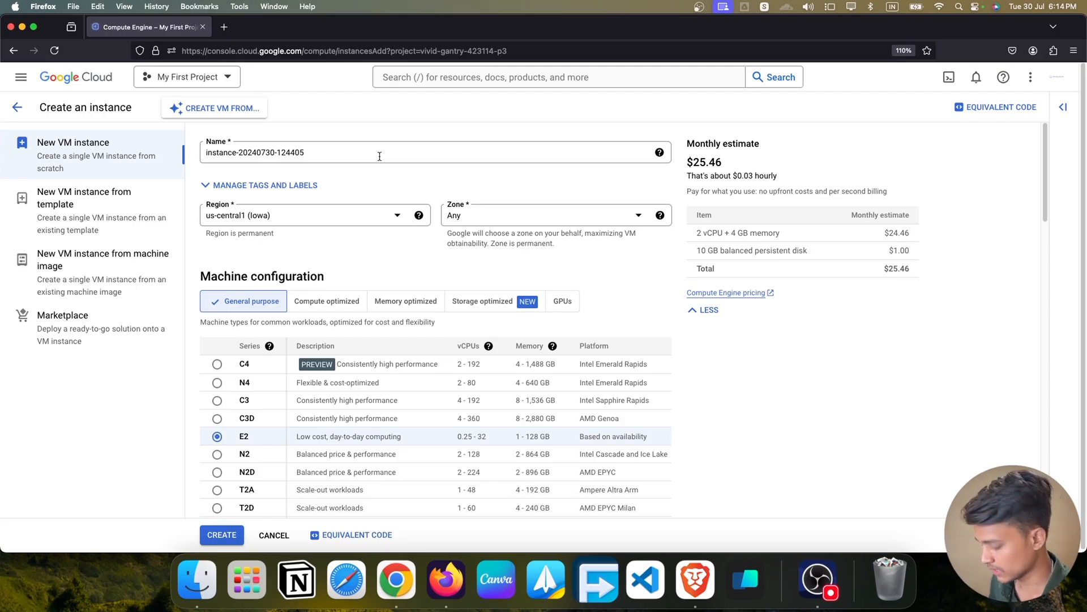
{"action": "triple_click", "coordinate": [379, 157]}
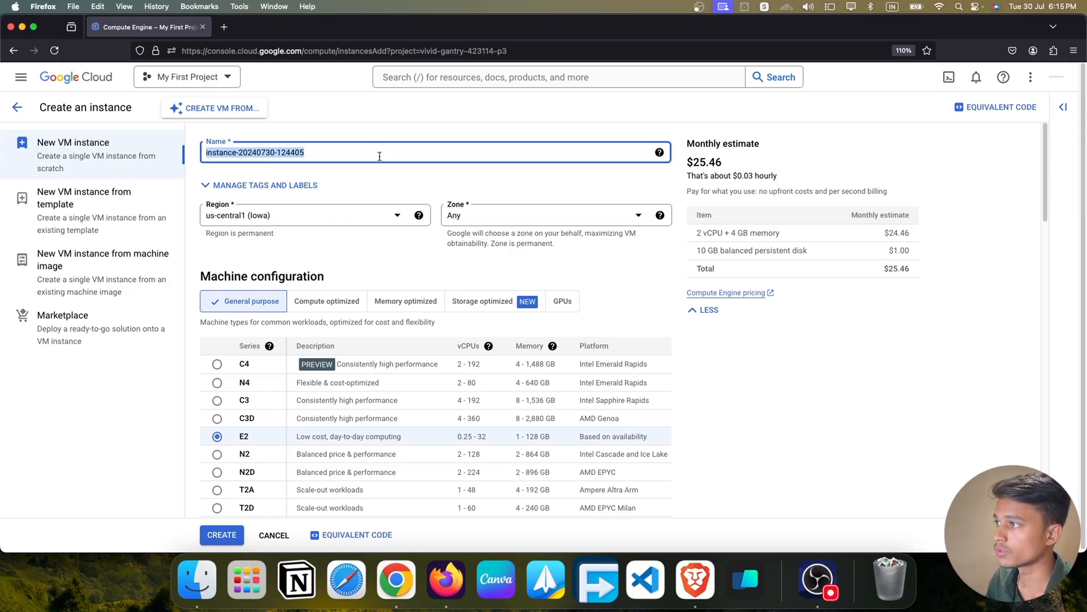
{"action": "key", "text": "BackSpace"}
{"action": "type", "text": "fi"}
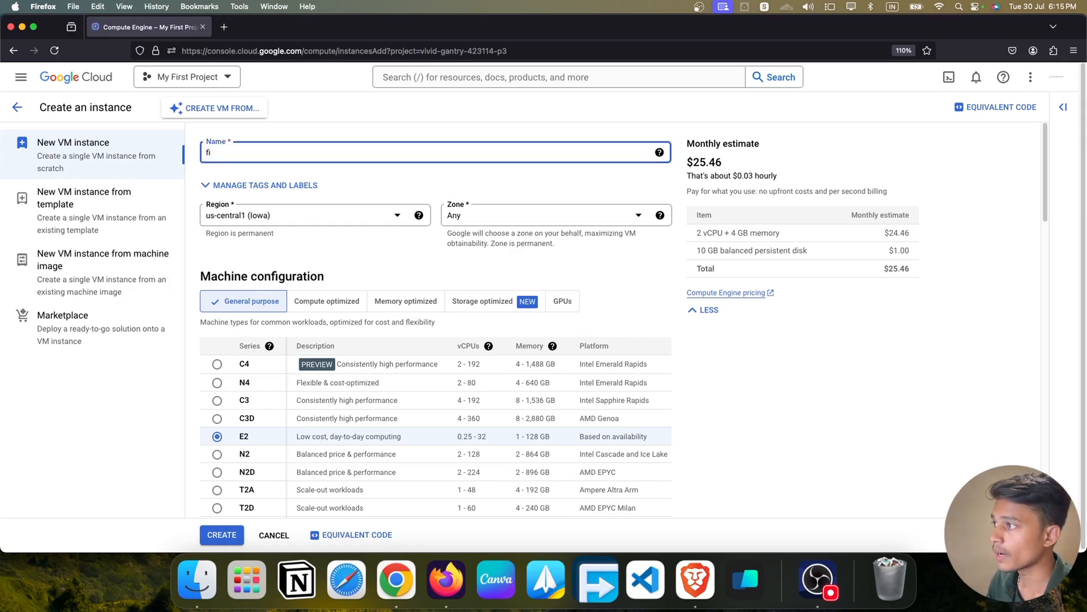
{"action": "type", "text": "rst-server"}
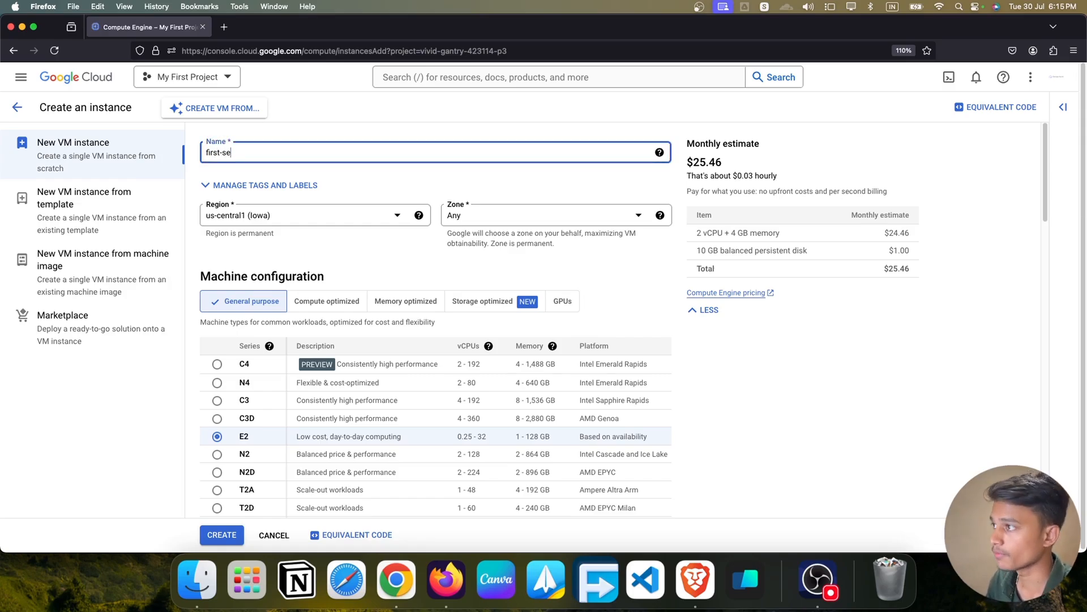
{"action": "left_click", "coordinate": [438, 113]}
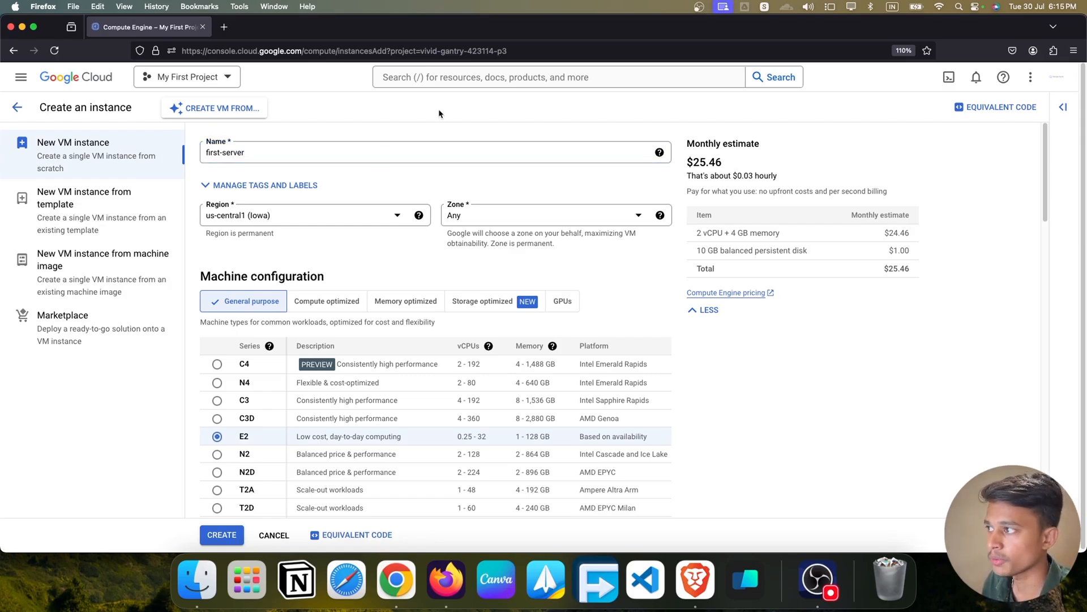
- Examine the labels and tags options of the new instance and their help texts, then collapse that section
{"action": "scroll", "coordinate": [442, 181], "scroll_direction": "down", "scroll_amount": 1}
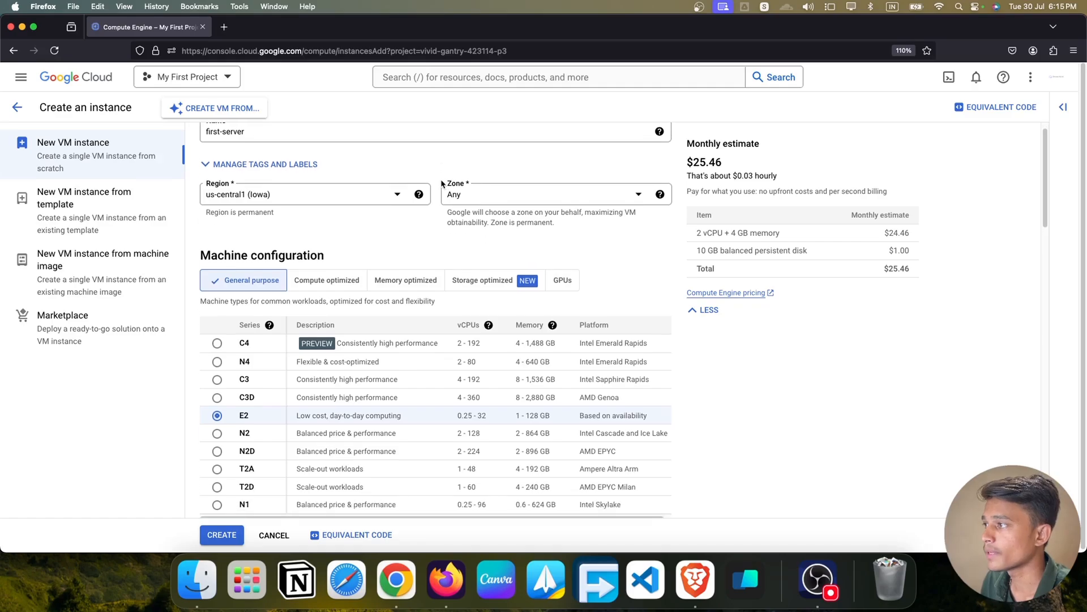
{"action": "left_click", "coordinate": [257, 157]}
{"action": "scroll", "coordinate": [285, 181], "scroll_direction": "up", "scroll_amount": 1}
{"action": "left_click", "coordinate": [232, 171]}
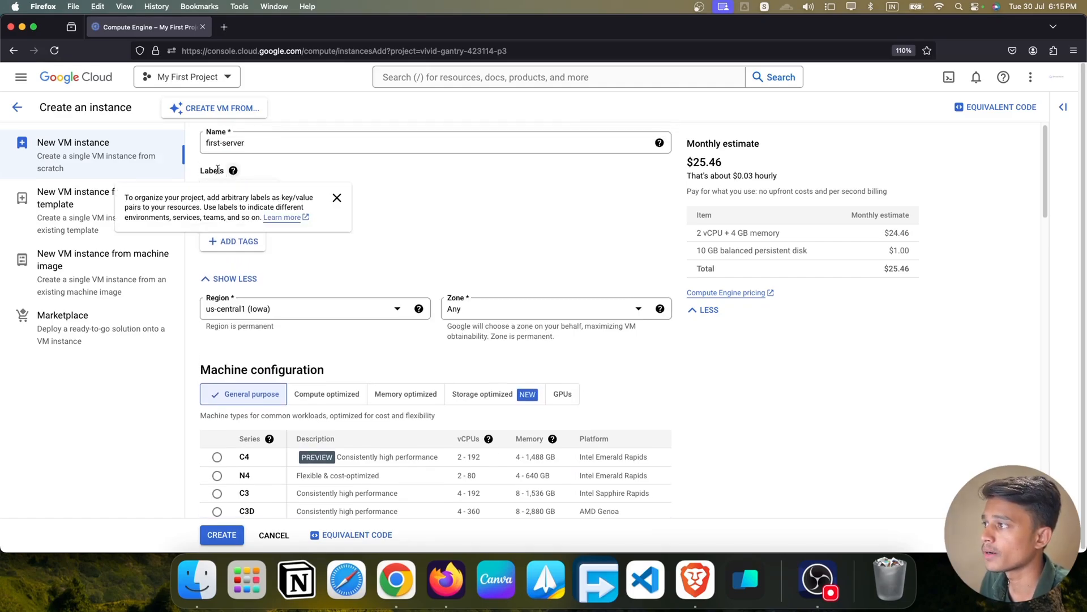
{"action": "left_click", "coordinate": [337, 198]}
{"action": "left_click", "coordinate": [227, 222]}
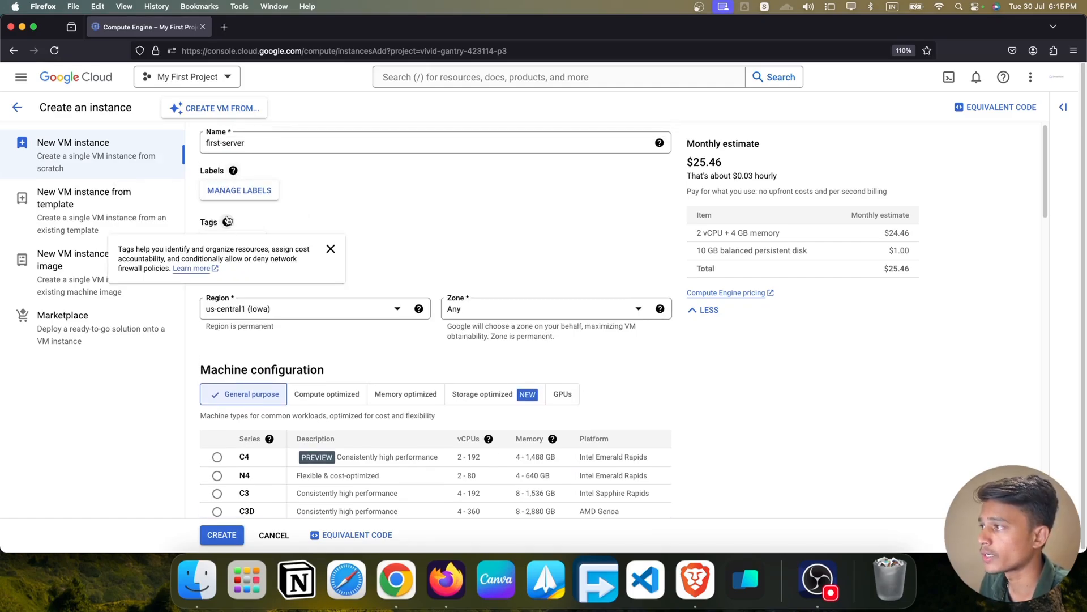
{"action": "scroll", "coordinate": [369, 219], "scroll_direction": "up", "scroll_amount": 1}
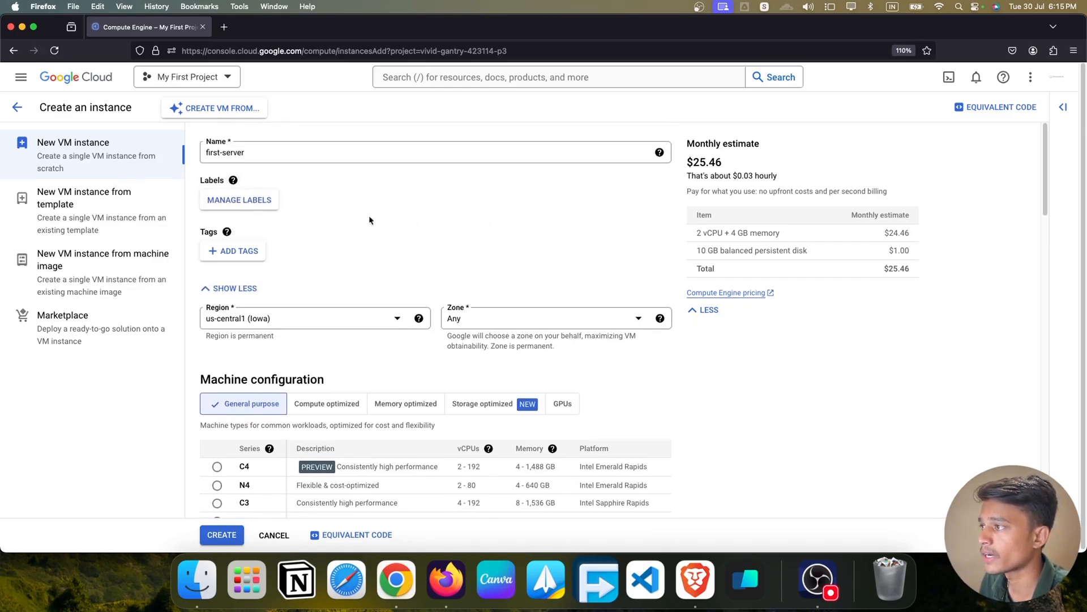
{"action": "left_click", "coordinate": [233, 289]}
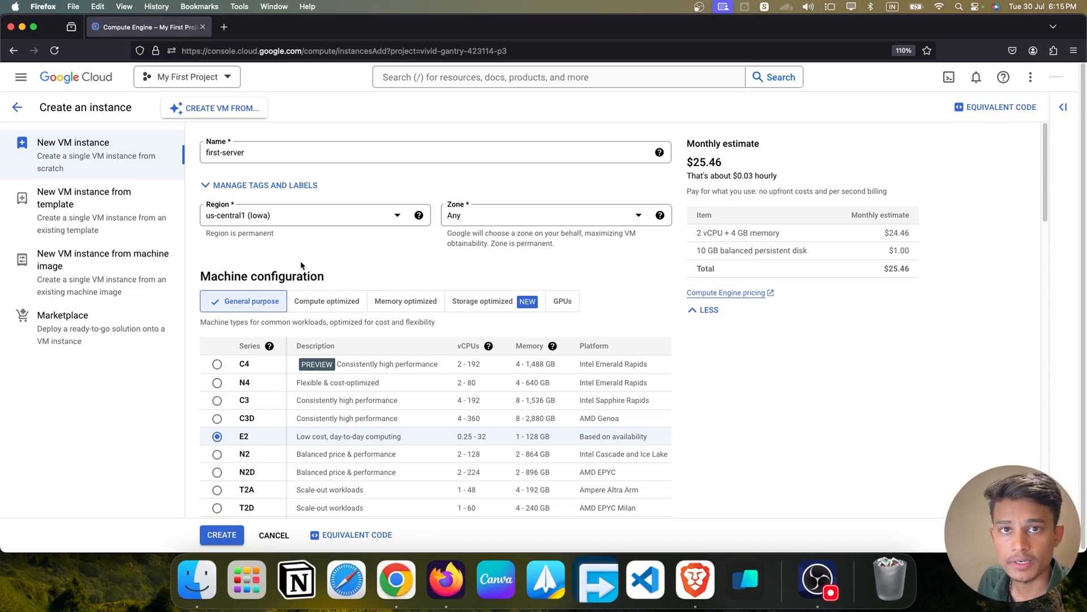
- Look through the available regions across all continents and select us-central1 (Iowa) for the instance
{"action": "left_click", "coordinate": [339, 219]}
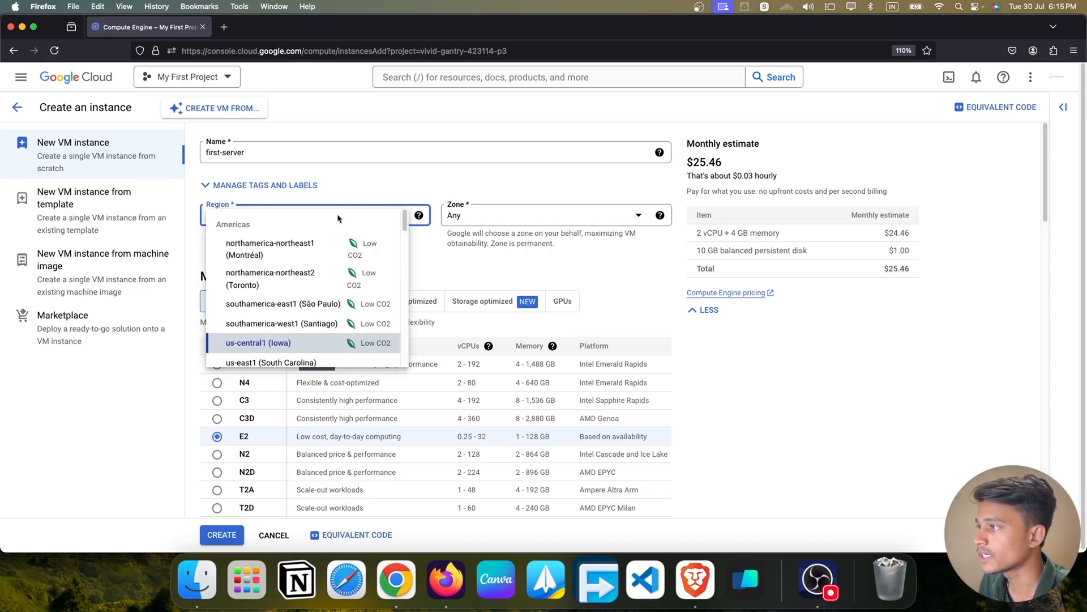
{"action": "scroll", "coordinate": [338, 239], "scroll_direction": "down", "scroll_amount": 15}
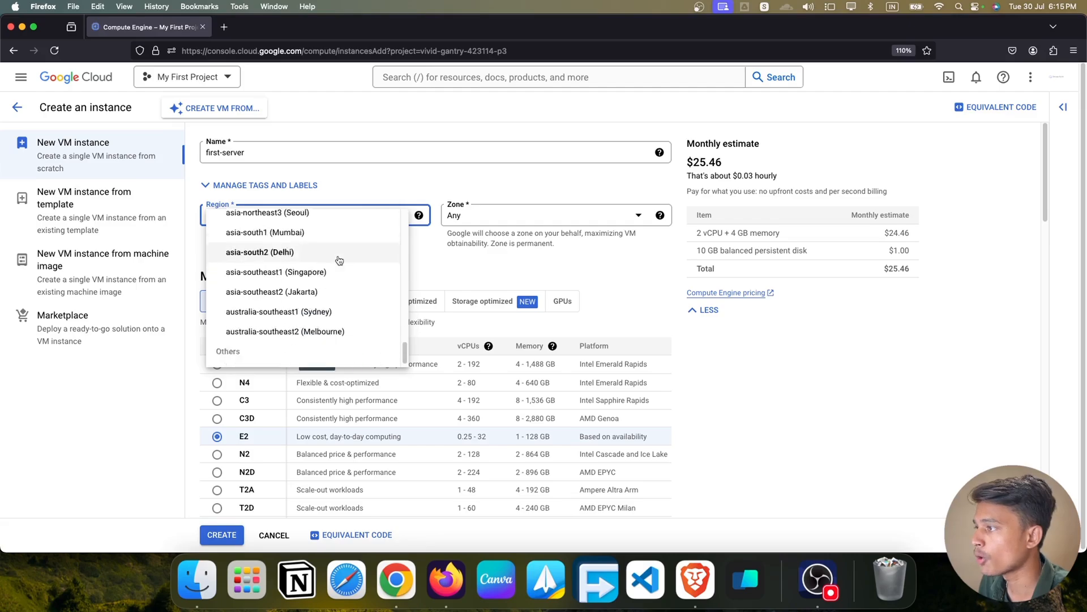
{"action": "scroll", "coordinate": [339, 277], "scroll_direction": "up", "scroll_amount": 15}
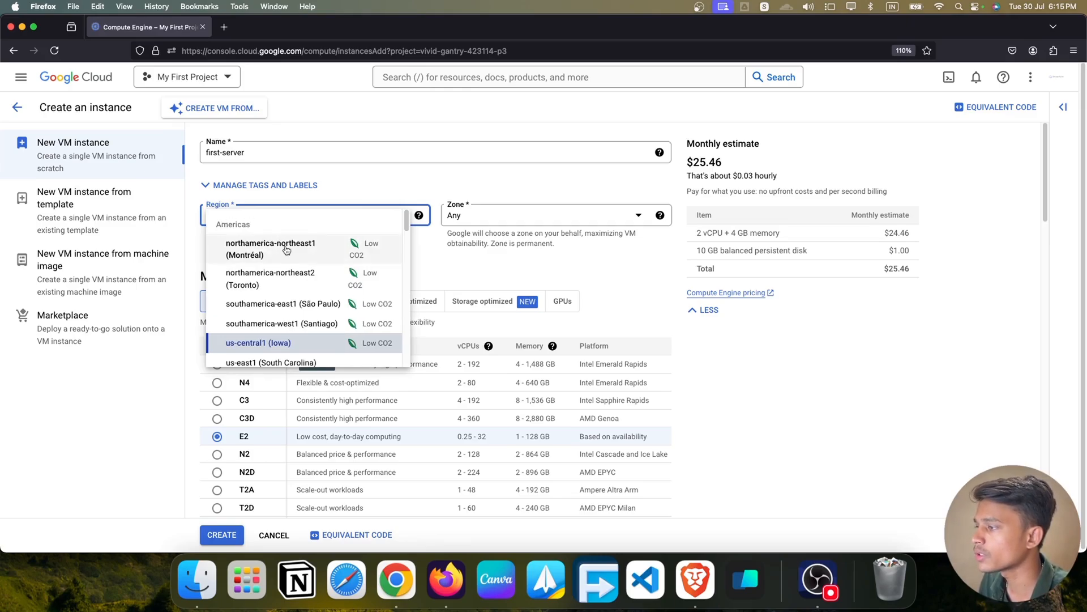
{"action": "scroll", "coordinate": [266, 255], "scroll_direction": "down", "scroll_amount": 3}
{"action": "scroll", "coordinate": [266, 286], "scroll_direction": "up", "scroll_amount": 3}
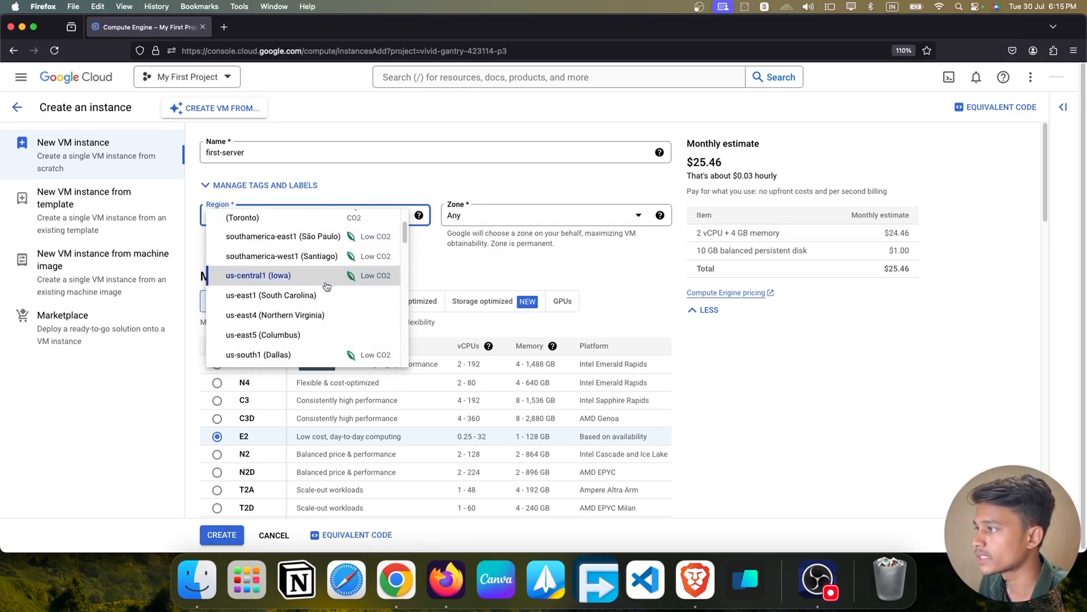
{"action": "scroll", "coordinate": [333, 284], "scroll_direction": "down", "scroll_amount": 3}
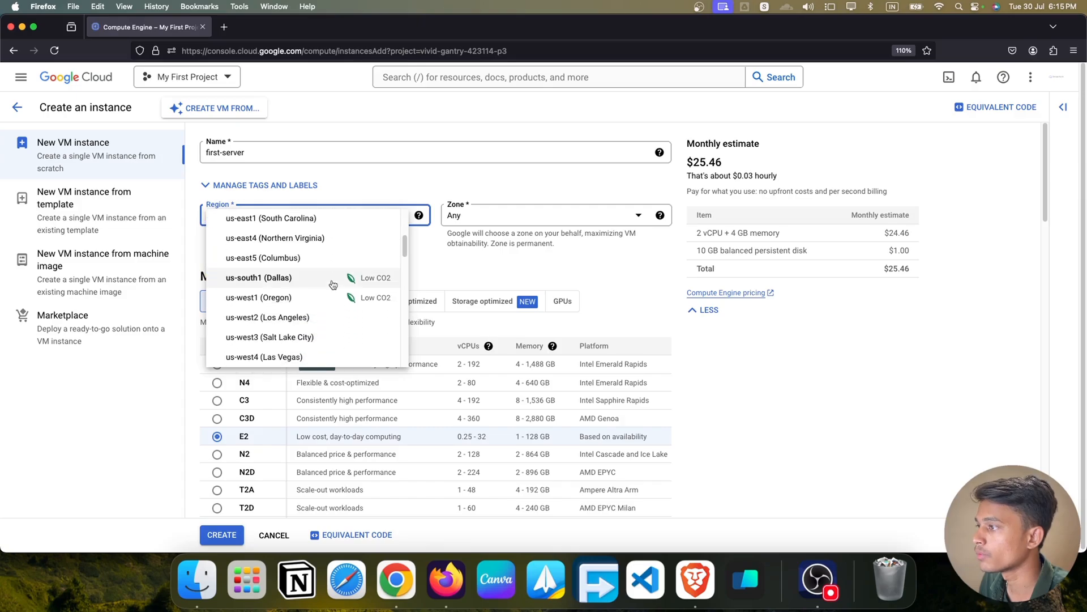
{"action": "scroll", "coordinate": [357, 326], "scroll_direction": "down", "scroll_amount": 1}
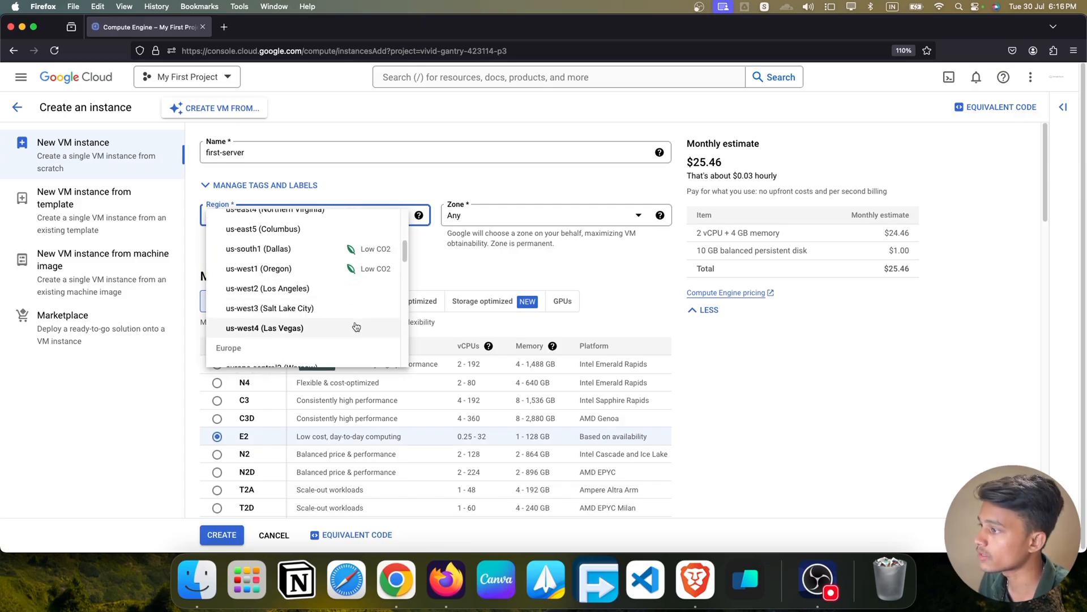
{"action": "scroll", "coordinate": [356, 325], "scroll_direction": "down", "scroll_amount": 3}
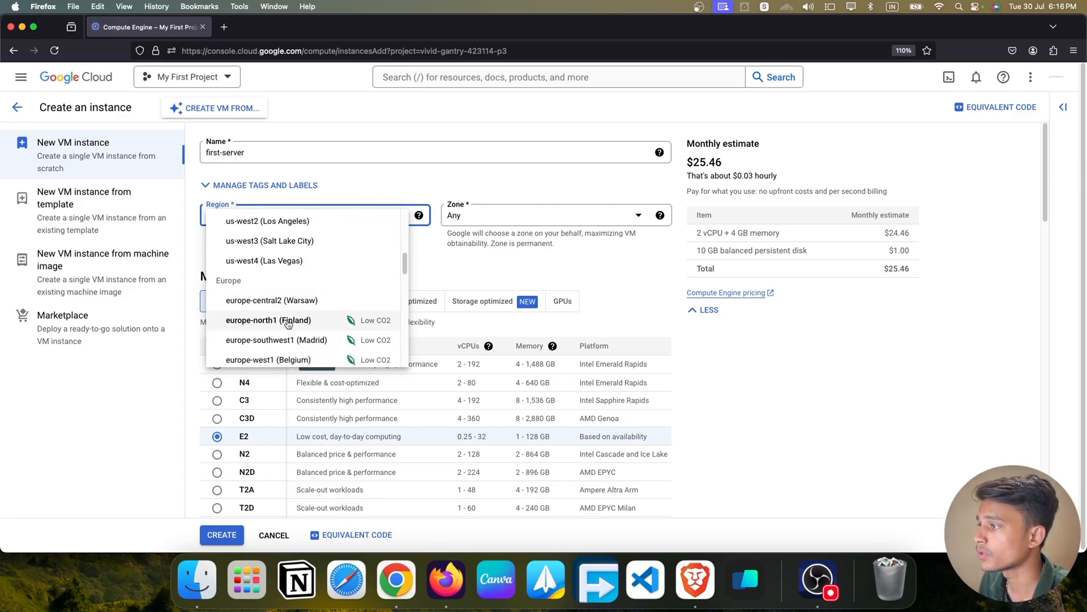
{"action": "scroll", "coordinate": [346, 321], "scroll_direction": "down", "scroll_amount": 2}
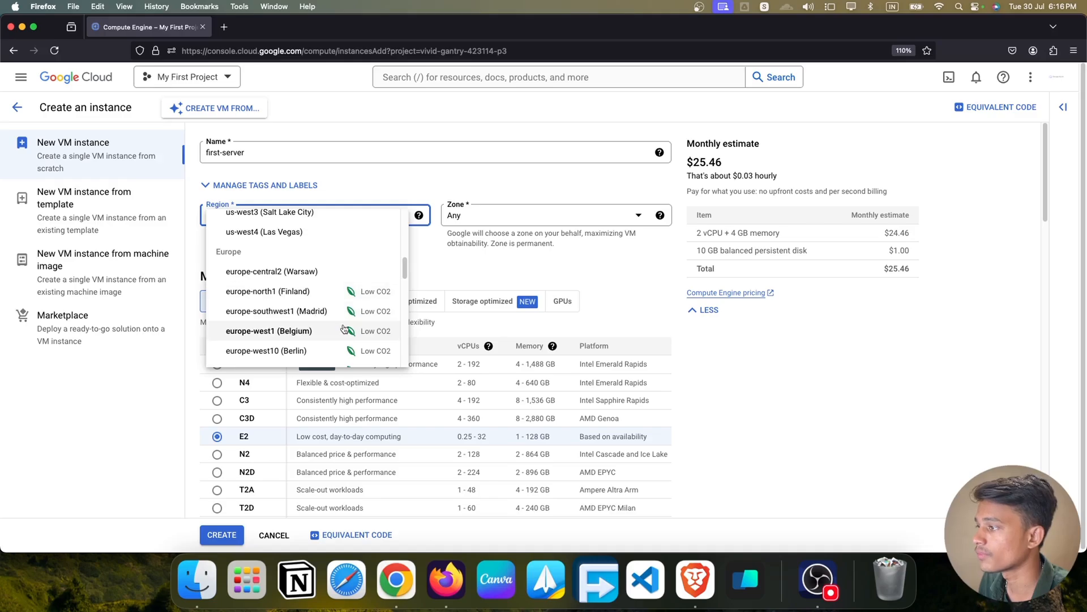
{"action": "scroll", "coordinate": [346, 331], "scroll_direction": "down", "scroll_amount": 2}
{"action": "scroll", "coordinate": [347, 322], "scroll_direction": "down", "scroll_amount": 5}
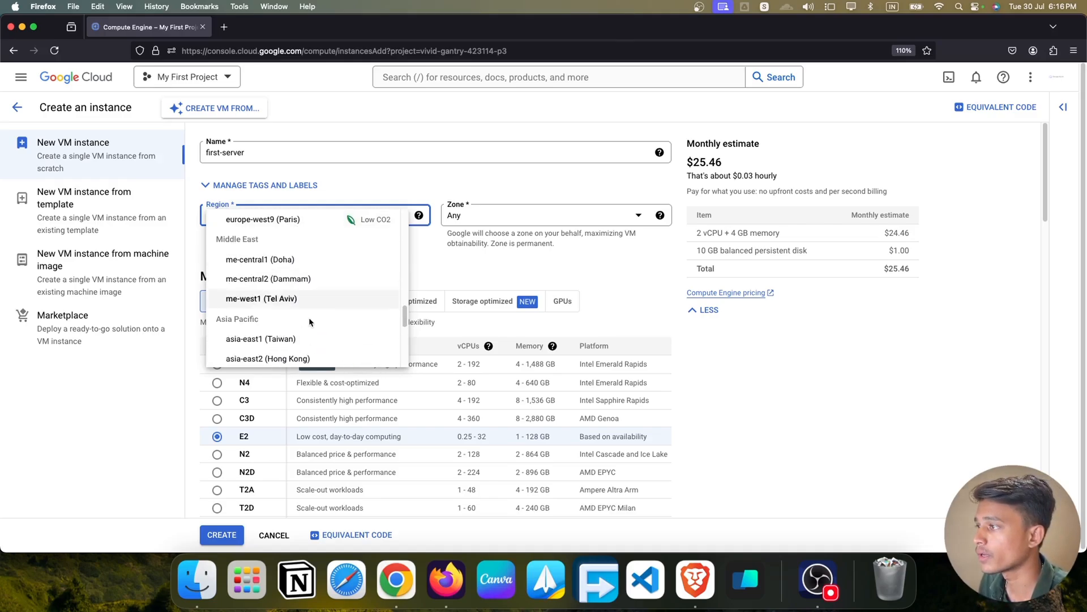
{"action": "scroll", "coordinate": [313, 305], "scroll_direction": "down", "scroll_amount": 4}
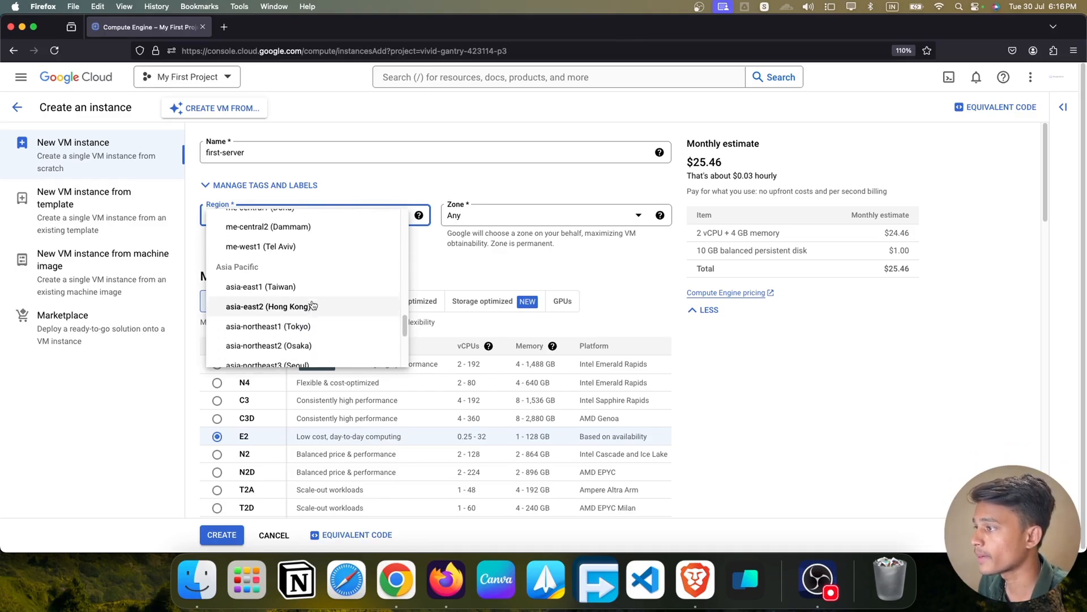
{"action": "scroll", "coordinate": [313, 306], "scroll_direction": "down", "scroll_amount": 2}
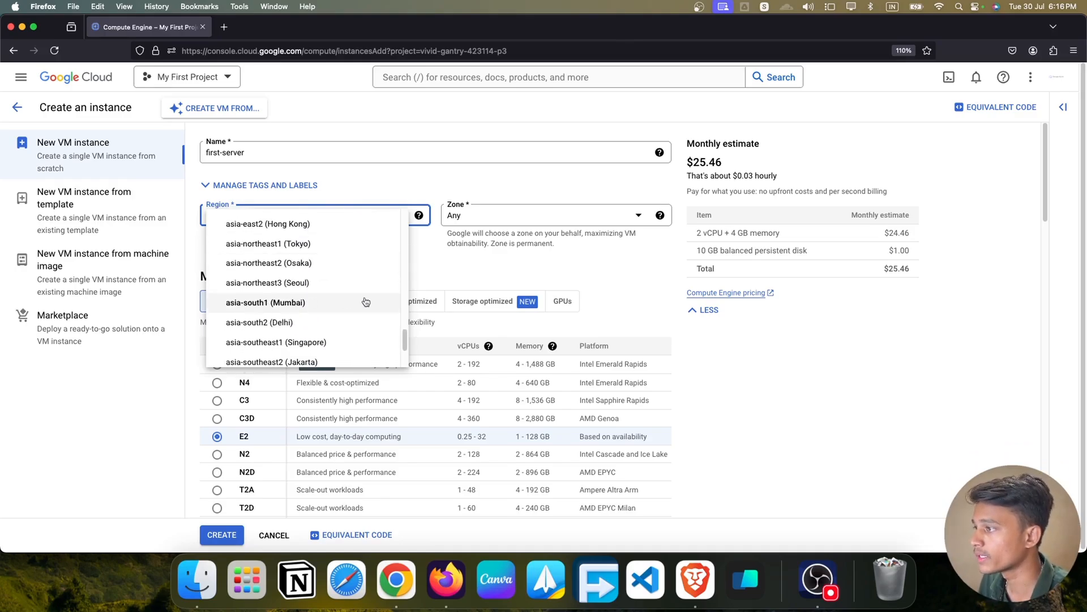
{"action": "scroll", "coordinate": [365, 326], "scroll_direction": "down", "scroll_amount": 4}
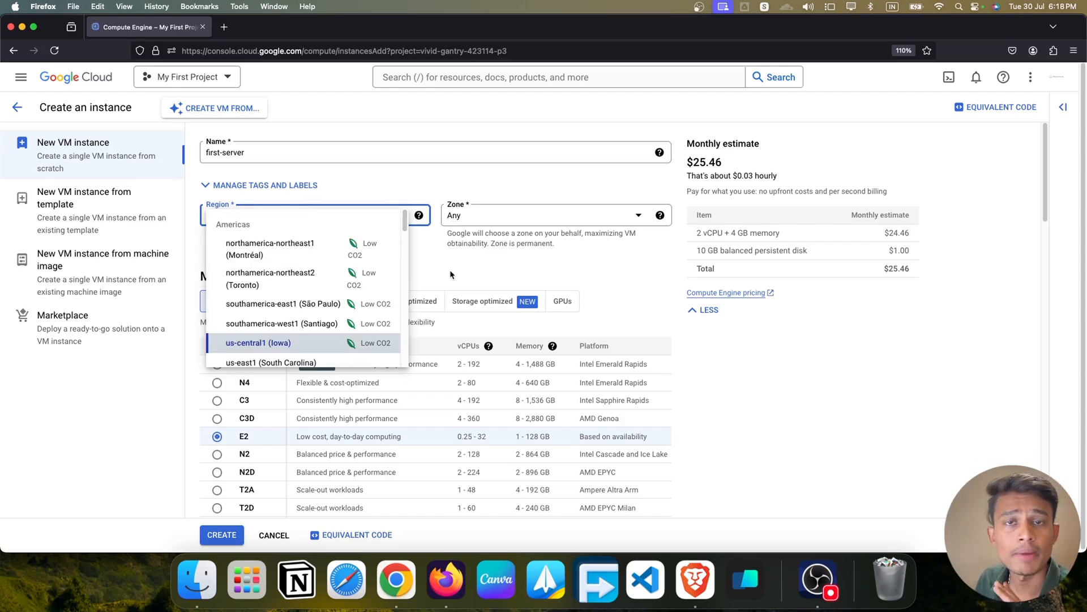
{"action": "left_click", "coordinate": [305, 349]}
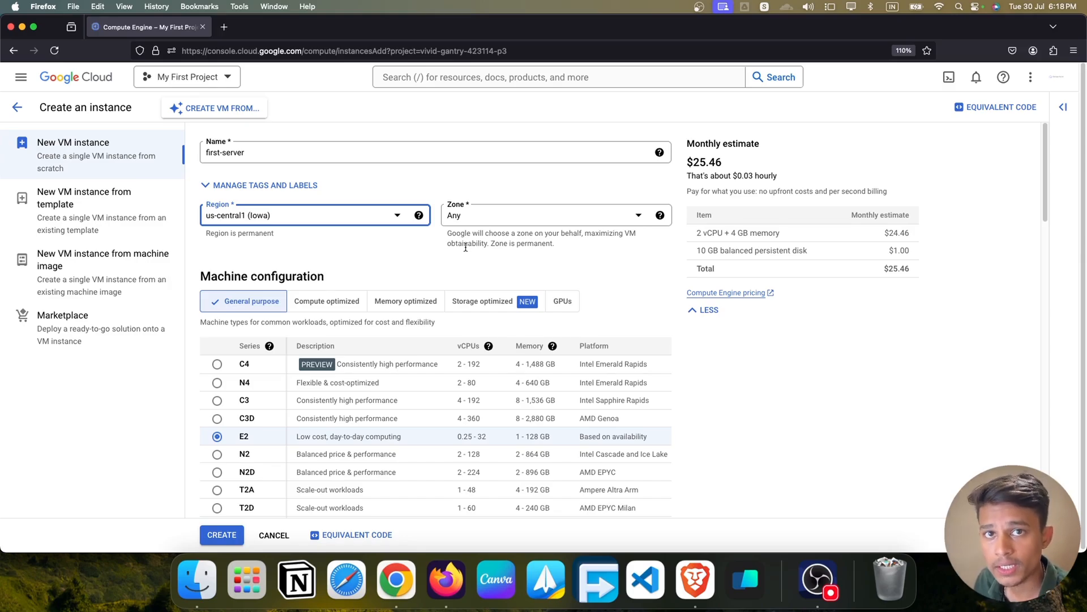
- Set the instance's zone to us-central1-a
{"action": "key", "text": "Tab"}
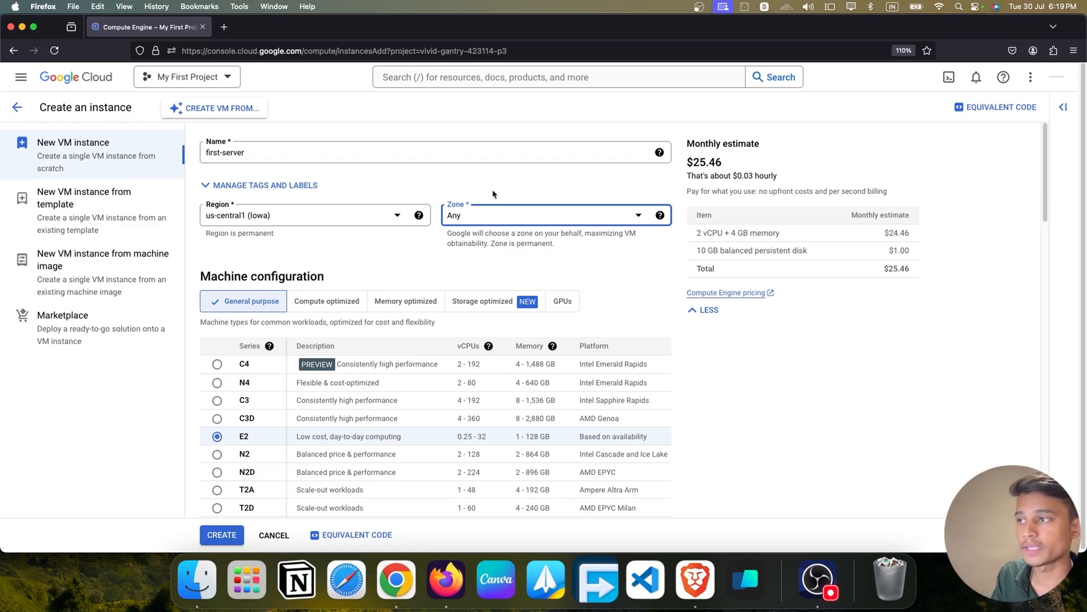
{"action": "left_click", "coordinate": [482, 219]}
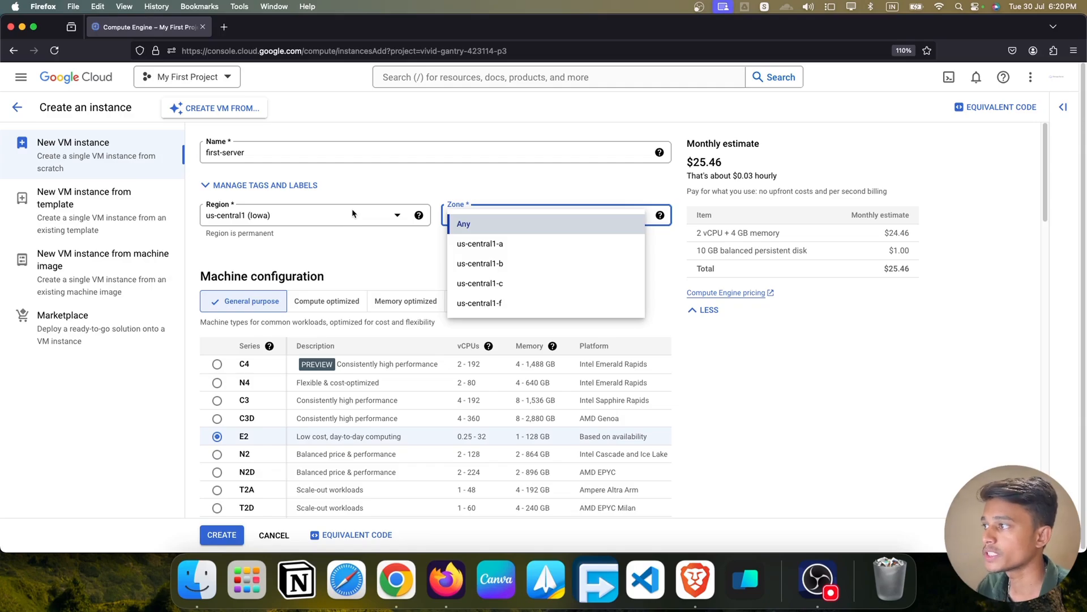
{"action": "left_click", "coordinate": [573, 249]}
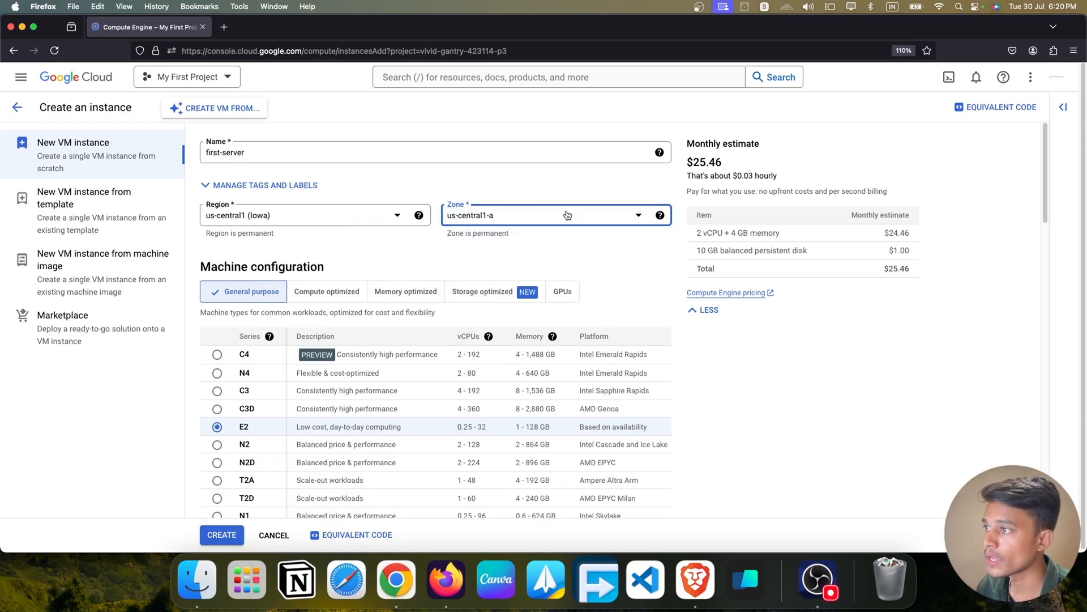
{"action": "left_click", "coordinate": [566, 214]}
{"action": "left_click", "coordinate": [566, 214]}
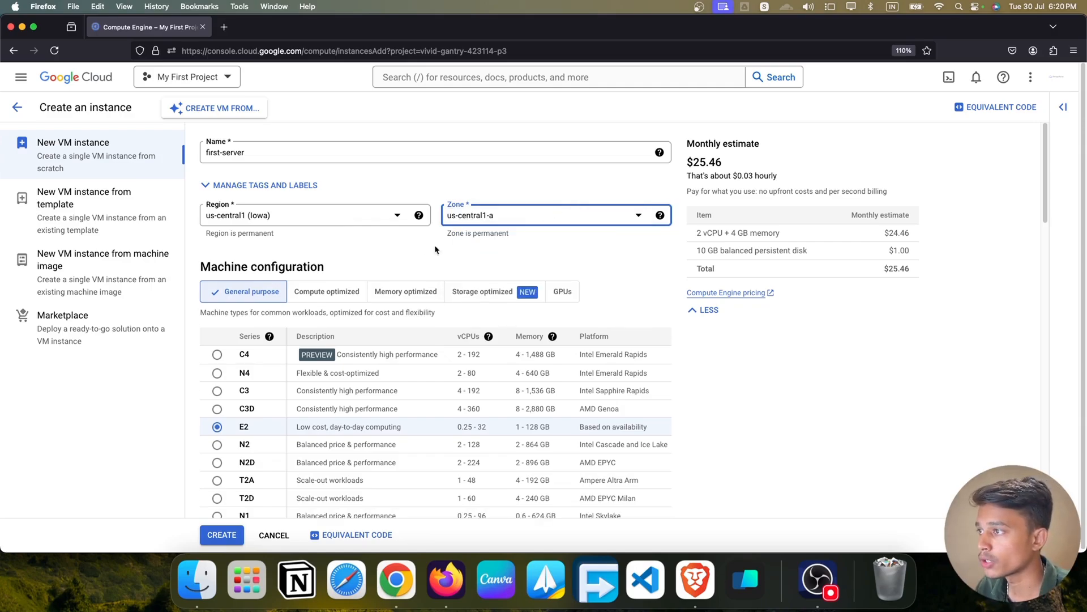
- Compare the compute-optimized, memory-optimized, storage-optimized and GPU machine families, then return to the General purpose family
{"action": "left_click_drag", "start_coordinate": [446, 236], "coordinate": [524, 243]}
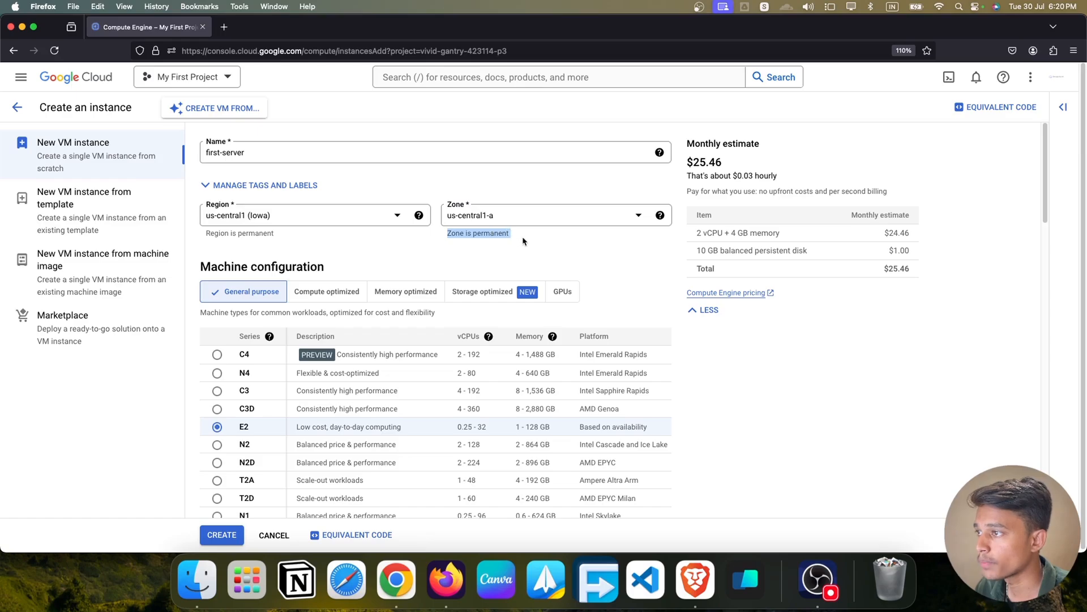
{"action": "left_click", "coordinate": [504, 235]}
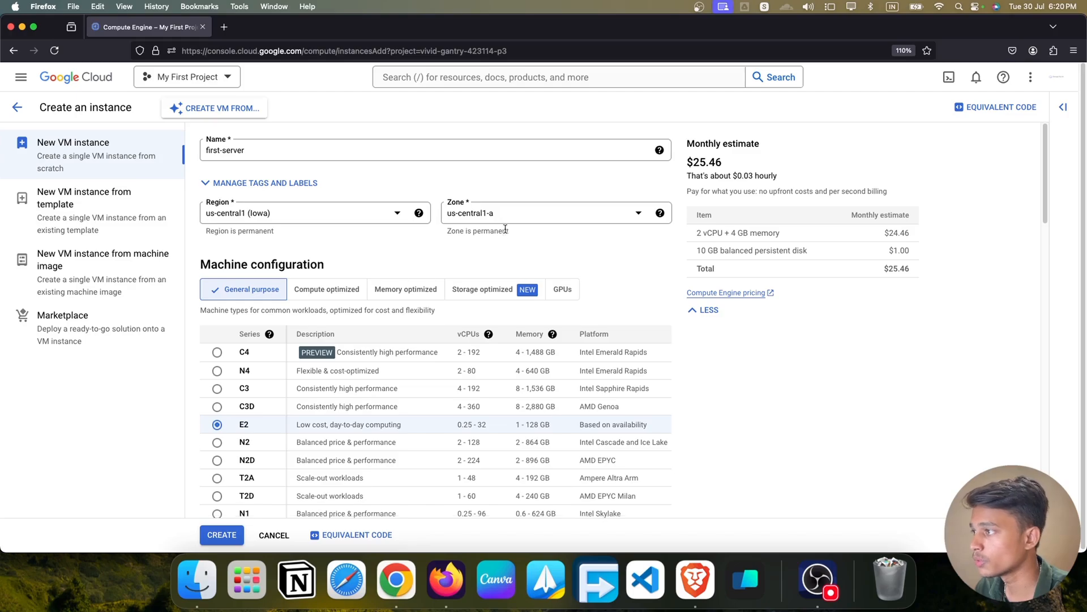
{"action": "scroll", "coordinate": [506, 228], "scroll_direction": "down", "scroll_amount": 2}
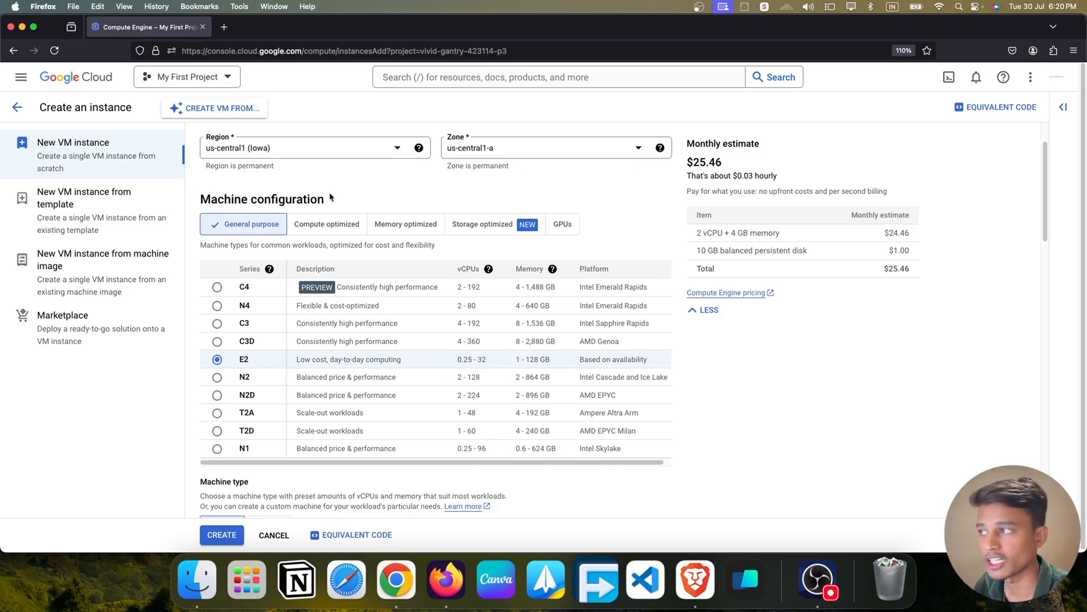
{"action": "left_click", "coordinate": [323, 224]}
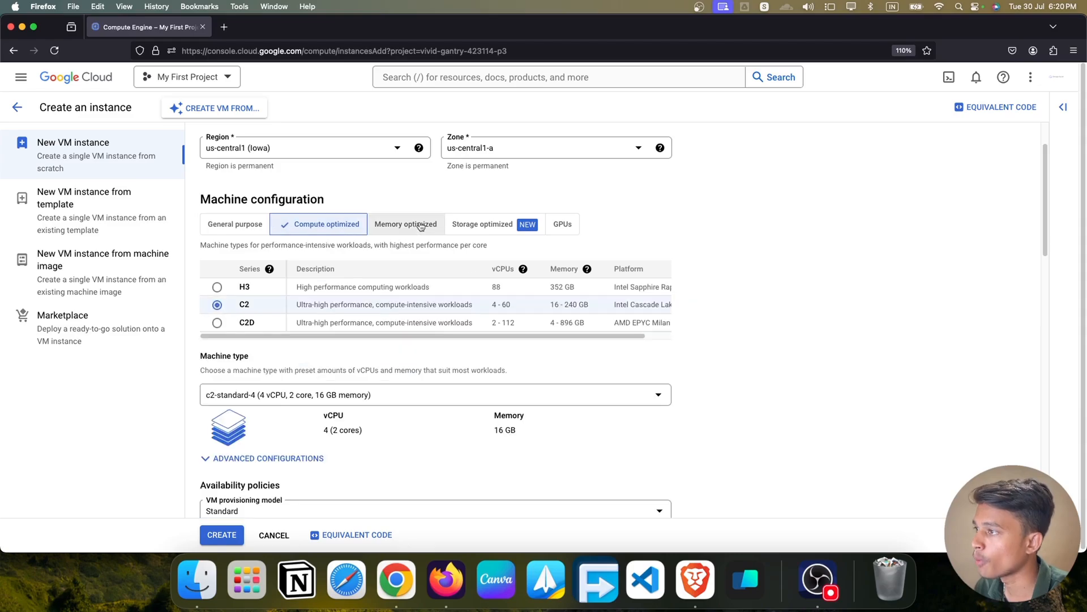
{"action": "left_click", "coordinate": [420, 225]}
{"action": "left_click", "coordinate": [478, 225]}
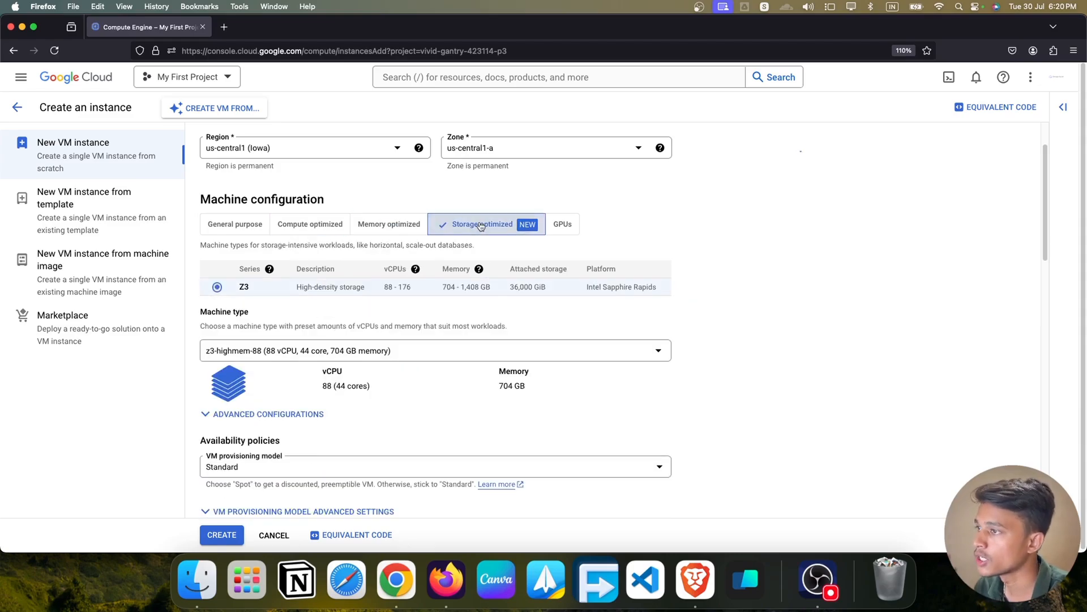
{"action": "left_click", "coordinate": [559, 225]}
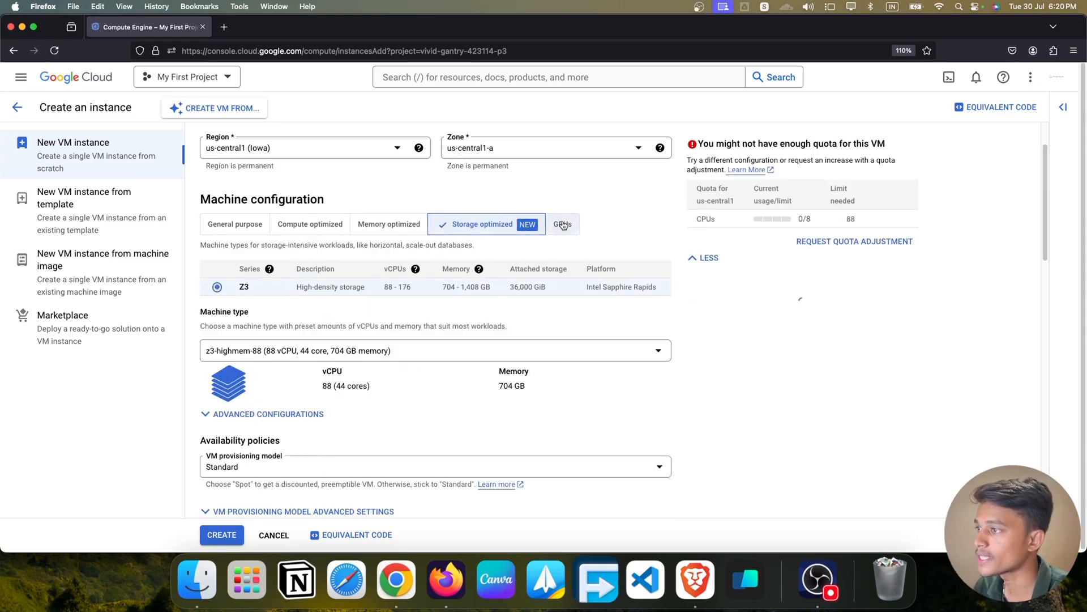
{"action": "left_click", "coordinate": [248, 227]}
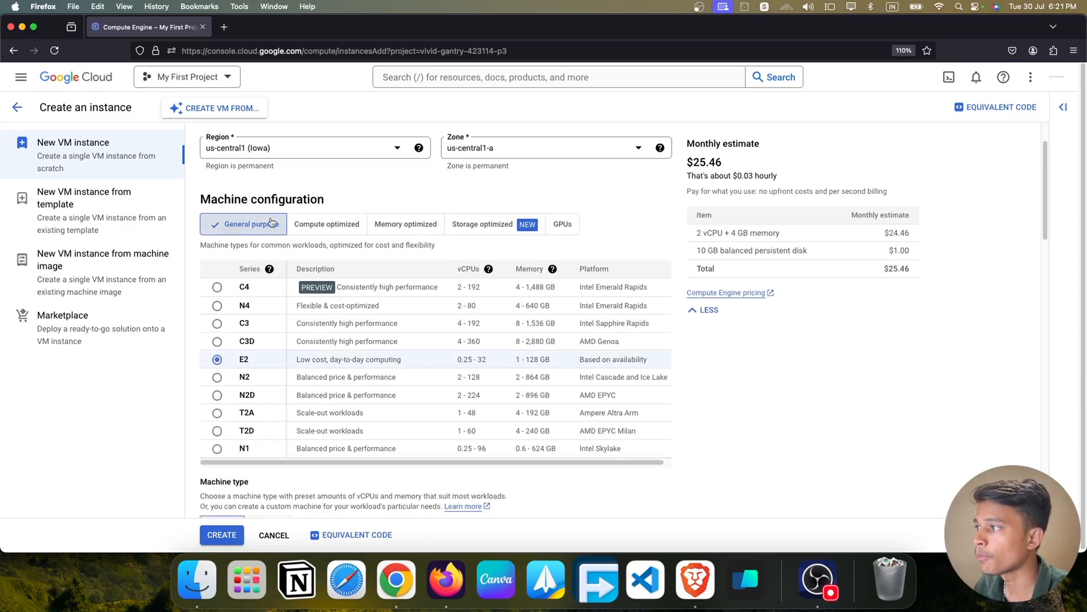
{"action": "left_click", "coordinate": [351, 226]}
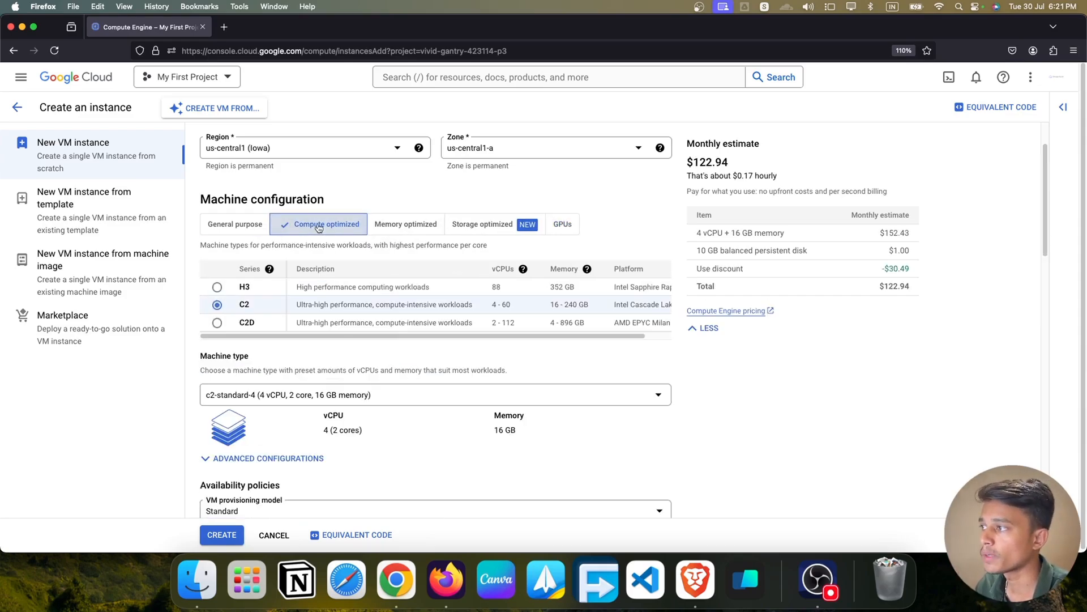
{"action": "left_click", "coordinate": [264, 225]}
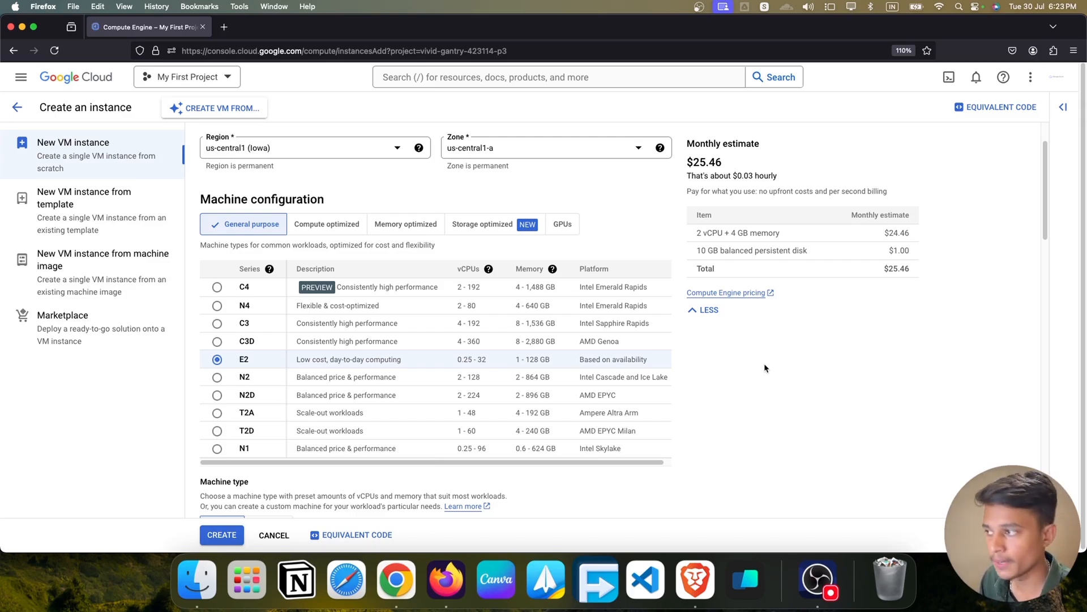
- Examine the specifications of the E2 series and the monthly cost estimate for the current machine configuration
{"action": "scroll", "coordinate": [425, 368], "scroll_direction": "down", "scroll_amount": 1}
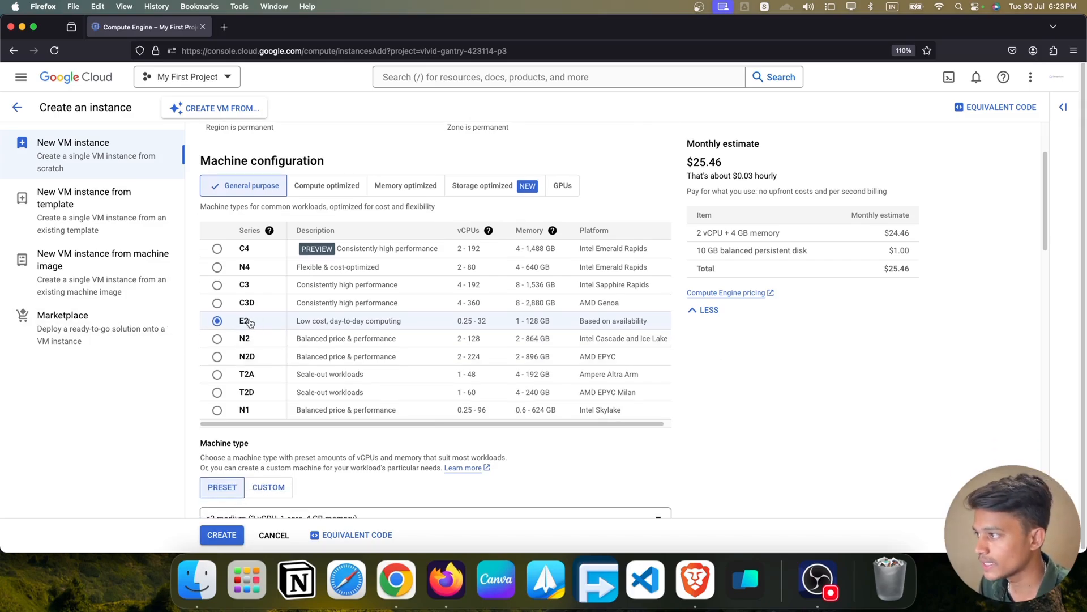
{"action": "scroll", "coordinate": [286, 316], "scroll_direction": "down", "scroll_amount": 1}
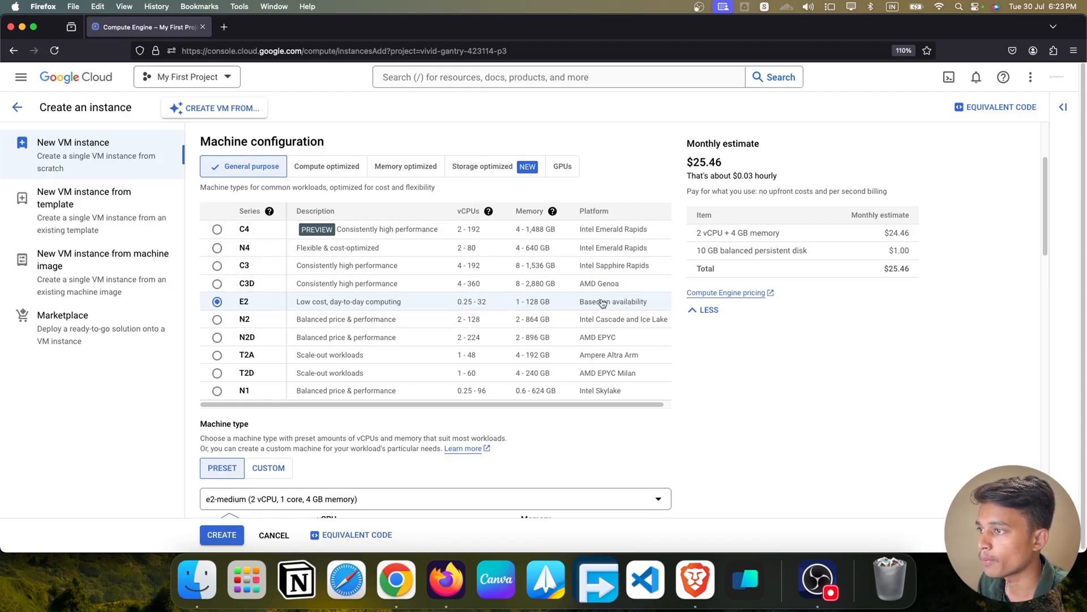
{"action": "scroll", "coordinate": [602, 304], "scroll_direction": "down", "scroll_amount": 4}
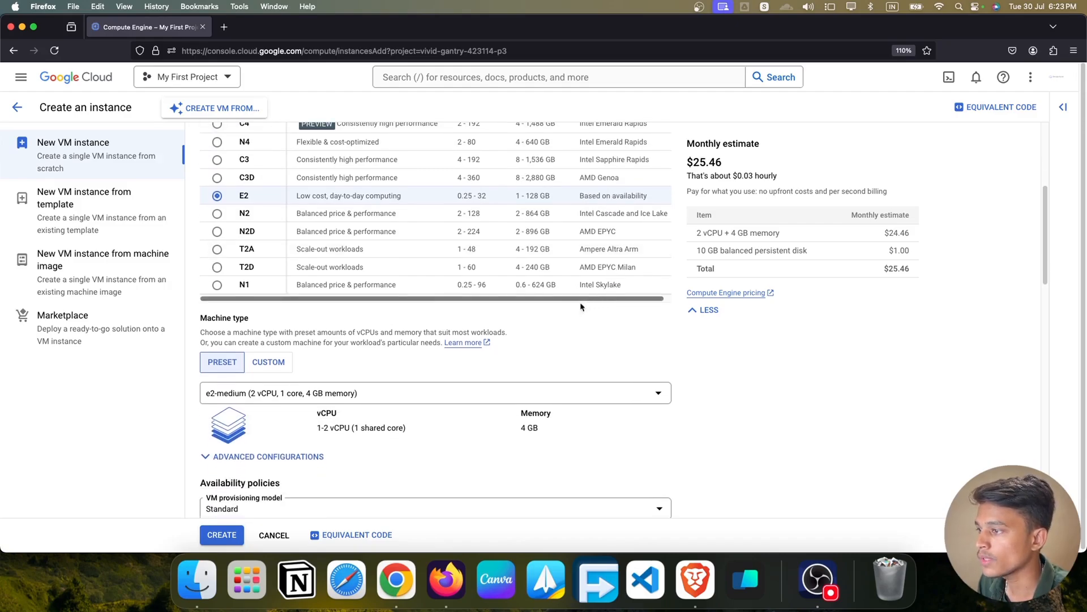
{"action": "scroll", "coordinate": [592, 209], "scroll_direction": "up", "scroll_amount": 1}
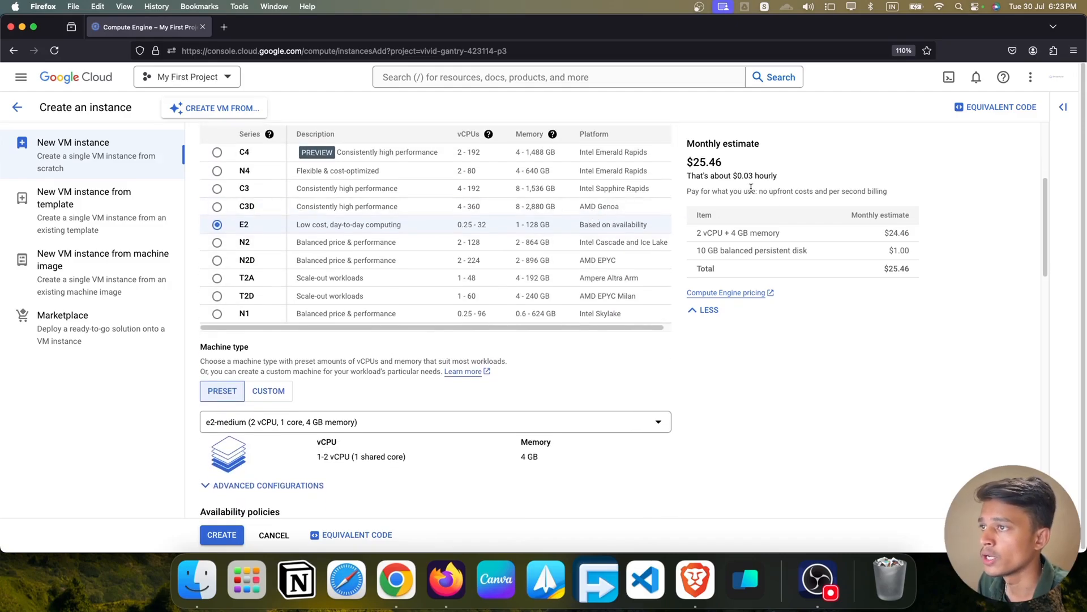
{"action": "left_click_drag", "start_coordinate": [725, 163], "coordinate": [692, 162]}
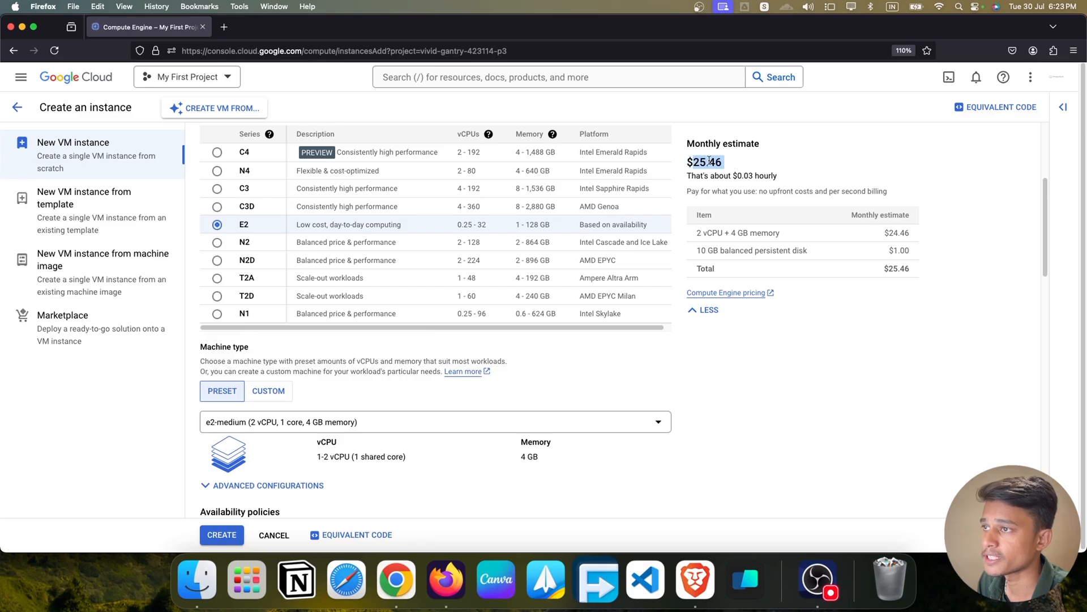
{"action": "left_click", "coordinate": [709, 162]}
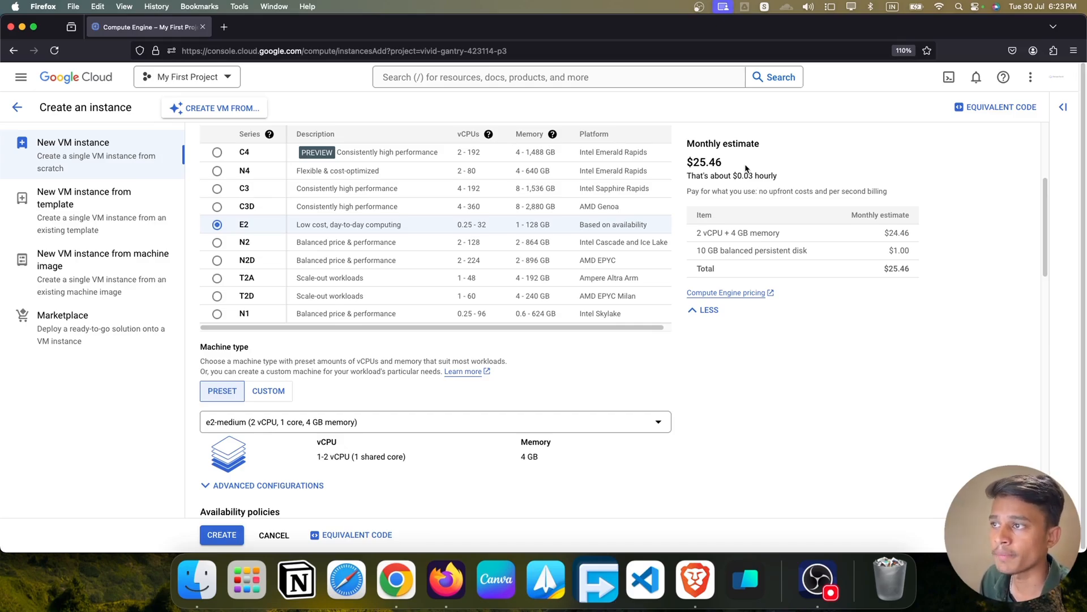
{"action": "left_click_drag", "start_coordinate": [686, 142], "coordinate": [792, 143]}
{"action": "left_click", "coordinate": [749, 141]}
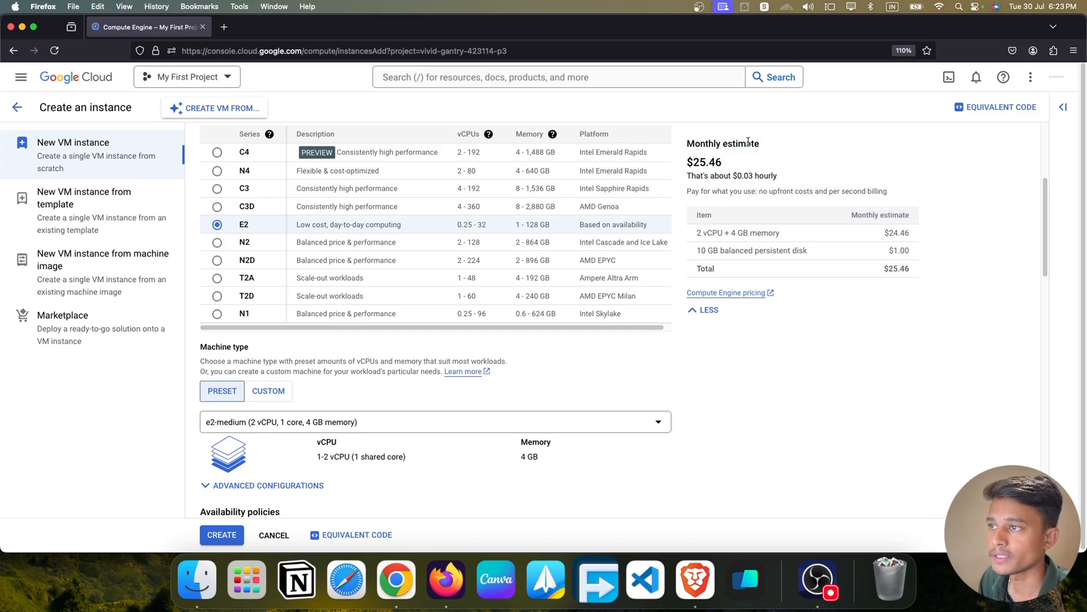
{"action": "left_click_drag", "start_coordinate": [725, 164], "coordinate": [689, 163]}
{"action": "left_click", "coordinate": [700, 159]}
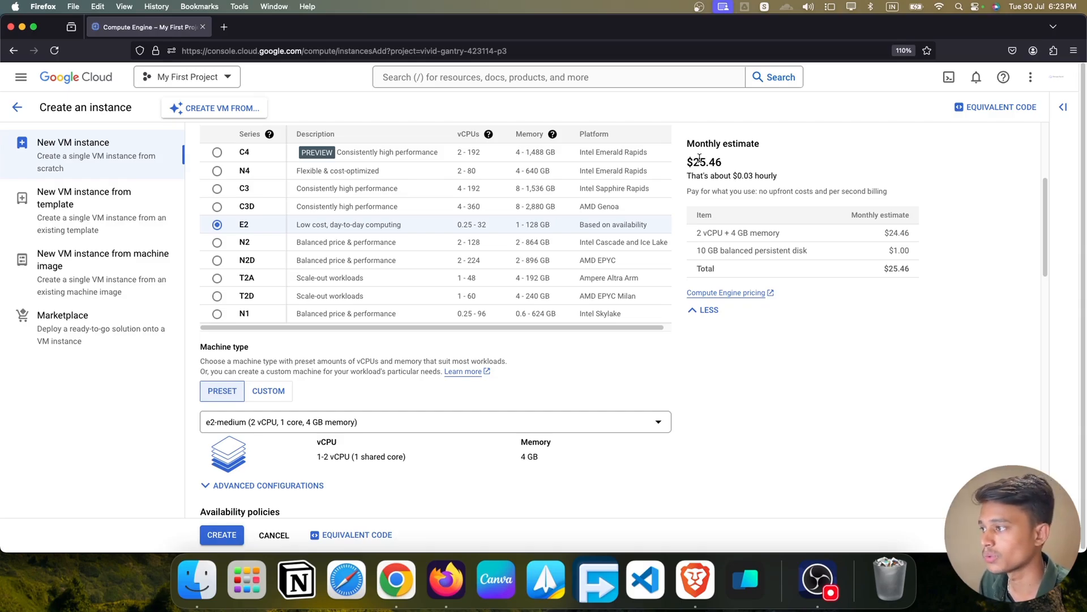
- Look through the Standard, High memory and High CPU presets for the E2 machine type, then check the series' vCPU and memory ranges
{"action": "scroll", "coordinate": [485, 221], "scroll_direction": "down", "scroll_amount": 4}
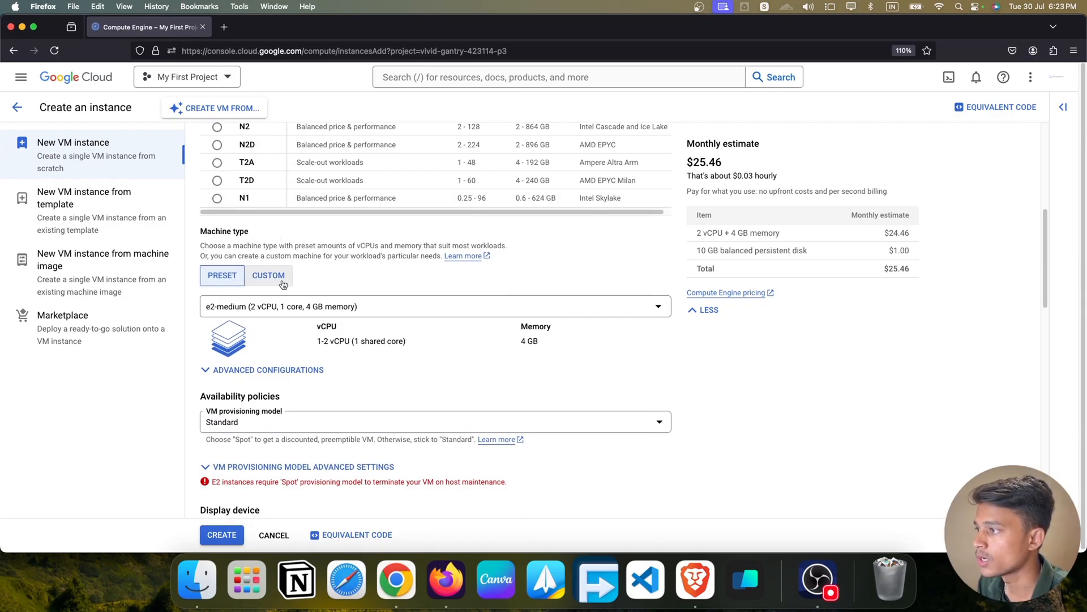
{"action": "left_click", "coordinate": [387, 314]}
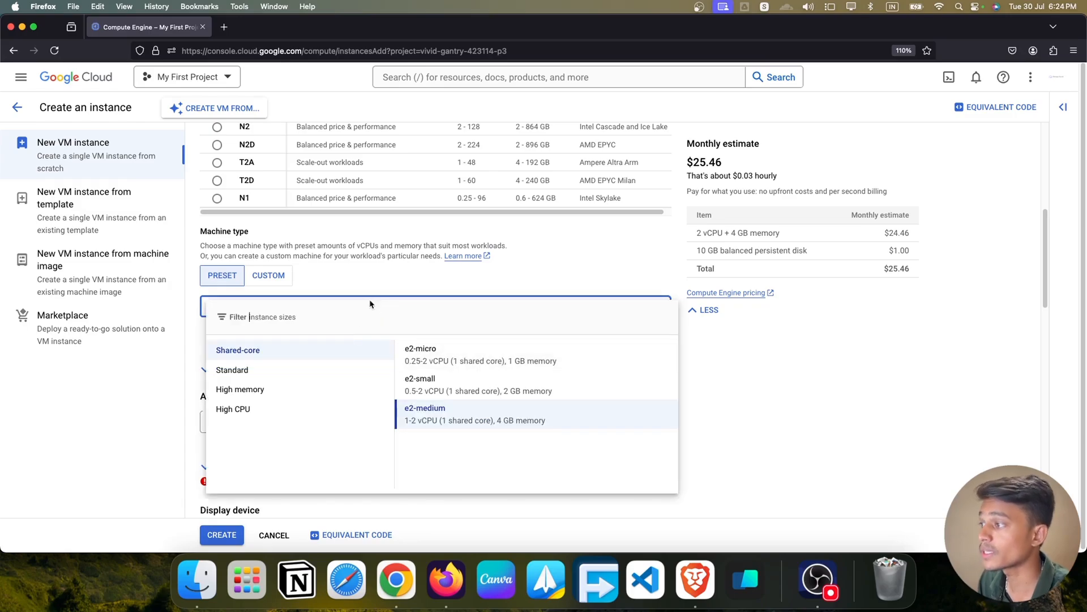
{"action": "left_click", "coordinate": [330, 375]}
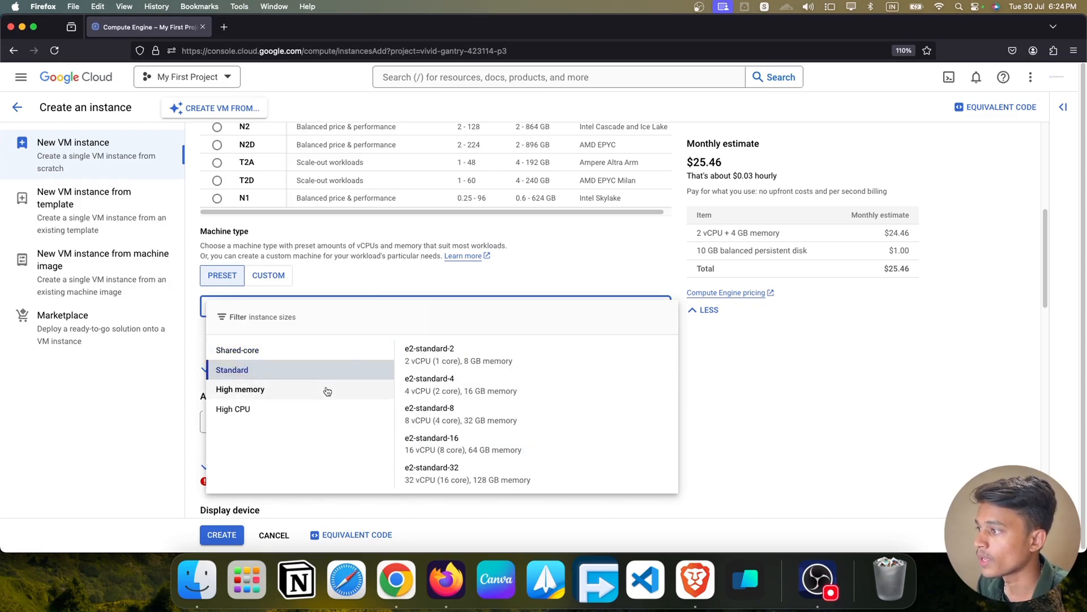
{"action": "left_click", "coordinate": [327, 389]}
{"action": "left_click", "coordinate": [308, 408]}
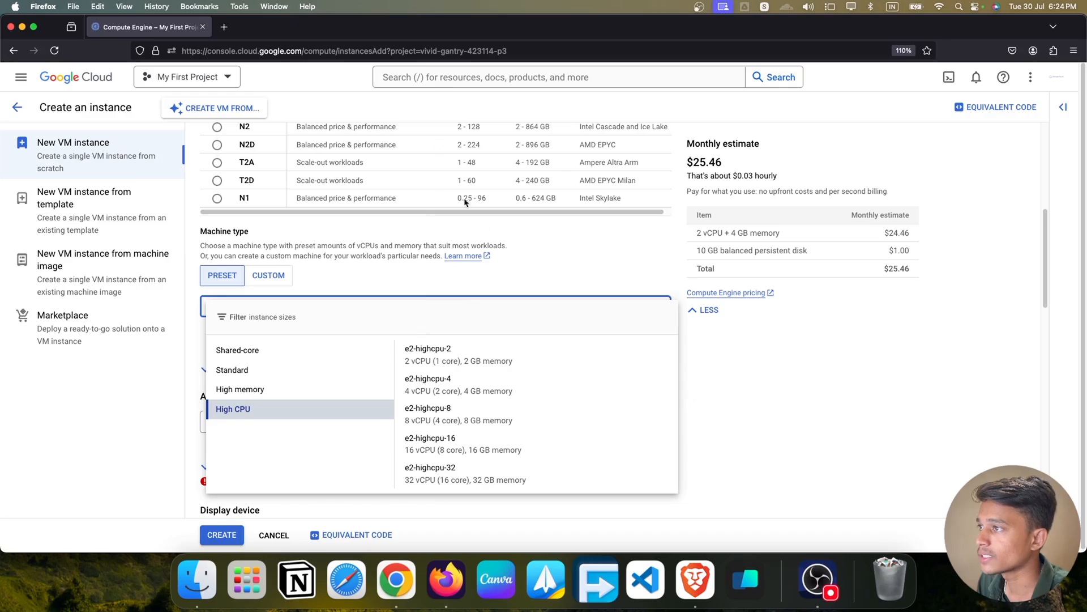
{"action": "left_click", "coordinate": [539, 245]}
{"action": "scroll", "coordinate": [510, 238], "scroll_direction": "up", "scroll_amount": 4}
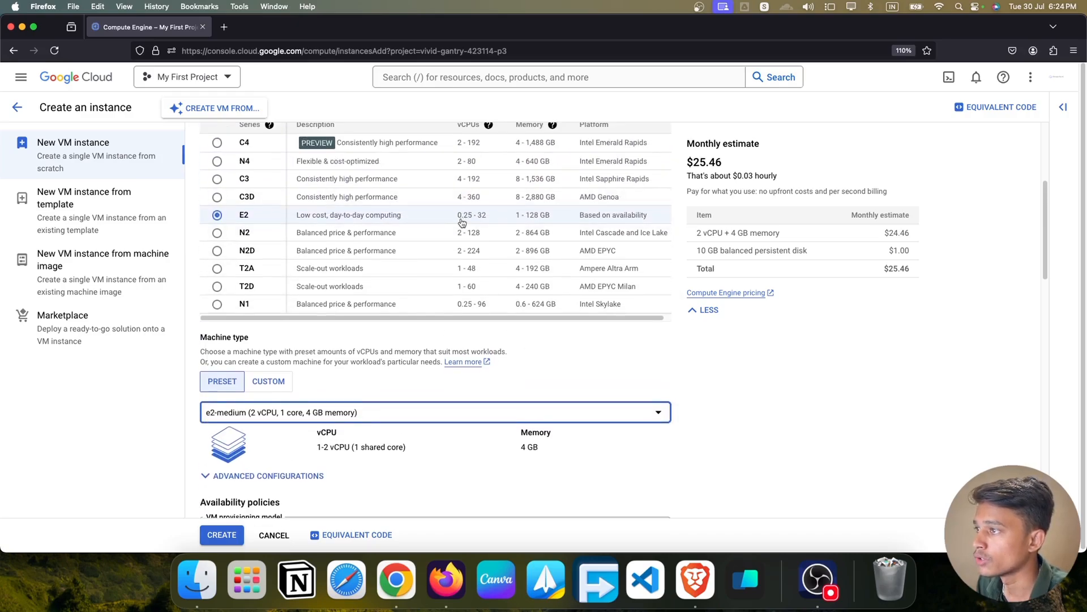
{"action": "scroll", "coordinate": [475, 220], "scroll_direction": "up", "scroll_amount": 1}
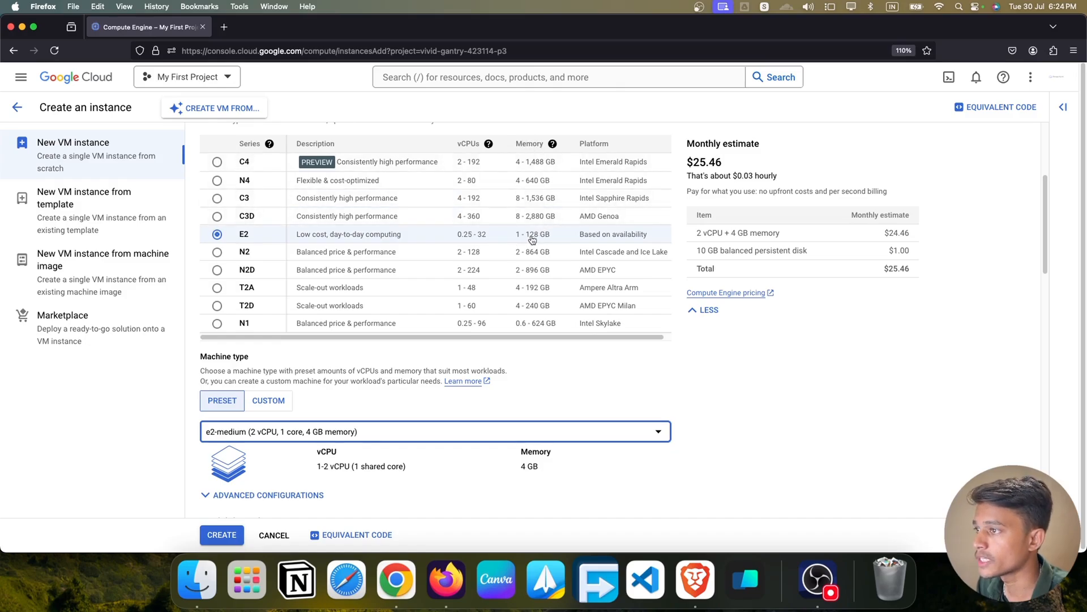
- Set the machine type to the shared-core preset e2-micro with 1 GB memory
{"action": "left_click", "coordinate": [609, 435]}
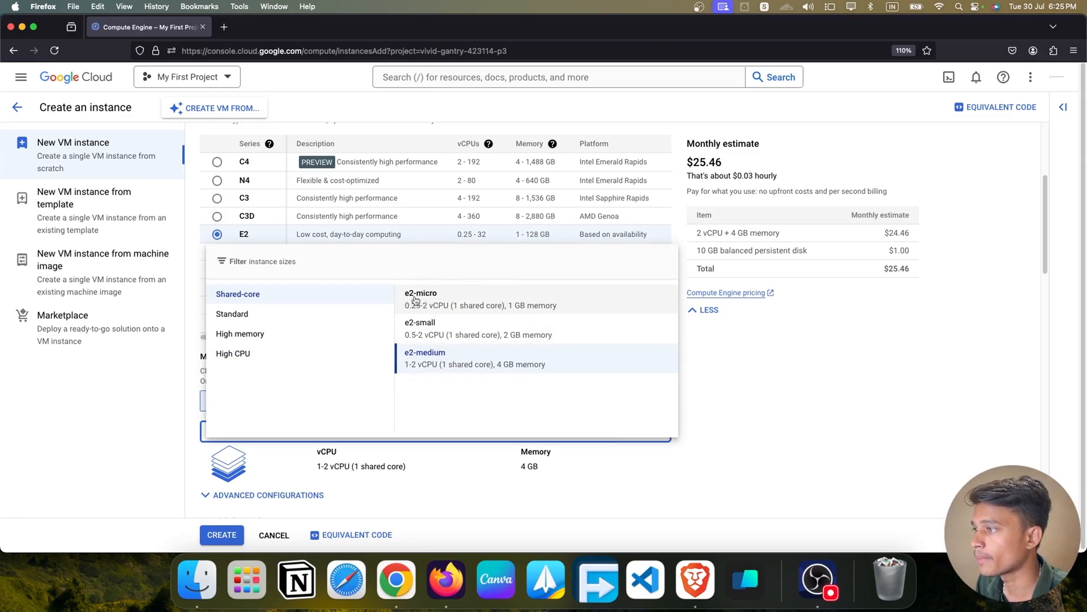
{"action": "left_click", "coordinate": [505, 302]}
{"action": "scroll", "coordinate": [532, 344], "scroll_direction": "down", "scroll_amount": 2}
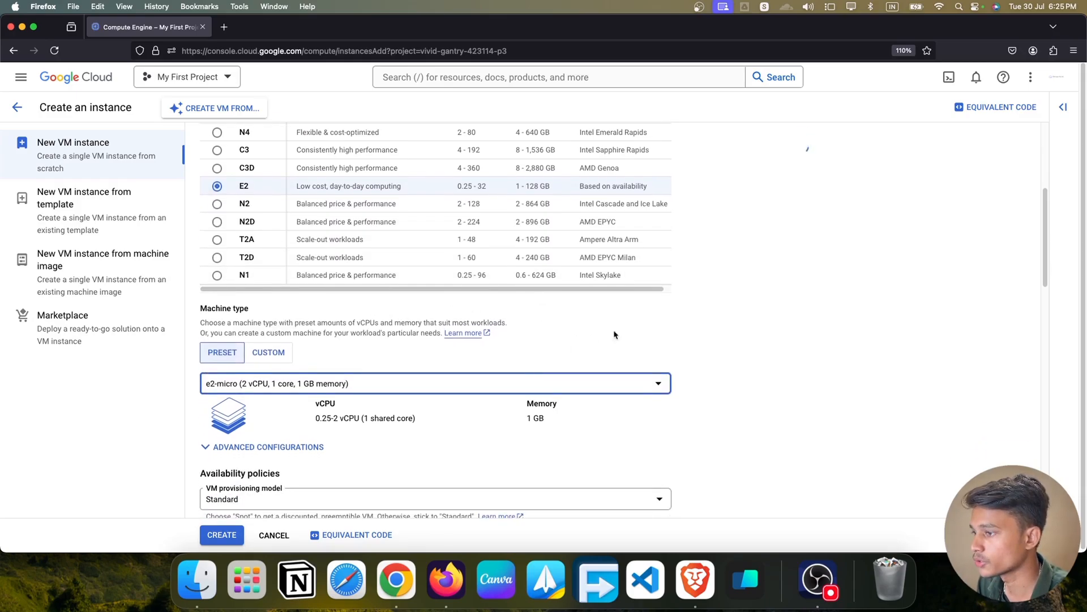
{"action": "left_click", "coordinate": [715, 219]}
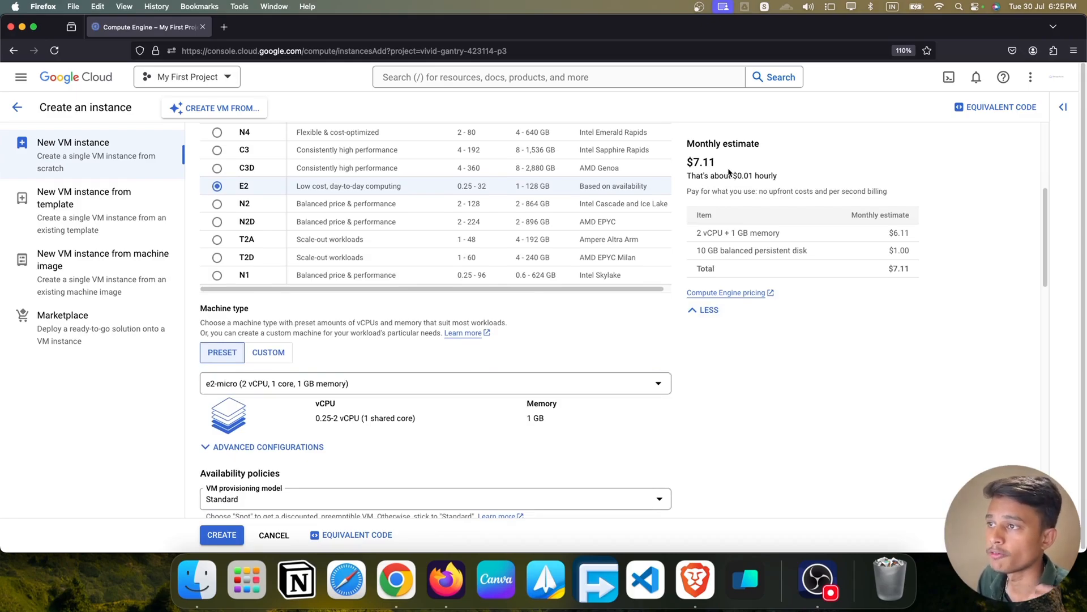
- Review the machine configuration against its cost estimate, then examine the advanced CPU configurations and collapse that section
{"action": "scroll", "coordinate": [761, 235], "scroll_direction": "down", "scroll_amount": 1}
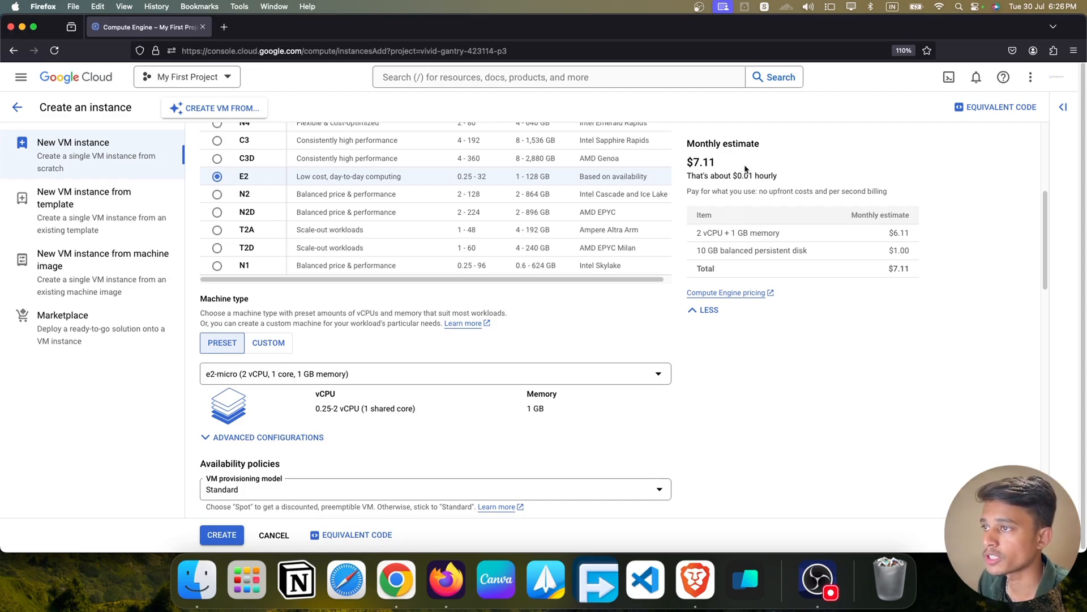
{"action": "scroll", "coordinate": [641, 219], "scroll_direction": "down", "scroll_amount": 3}
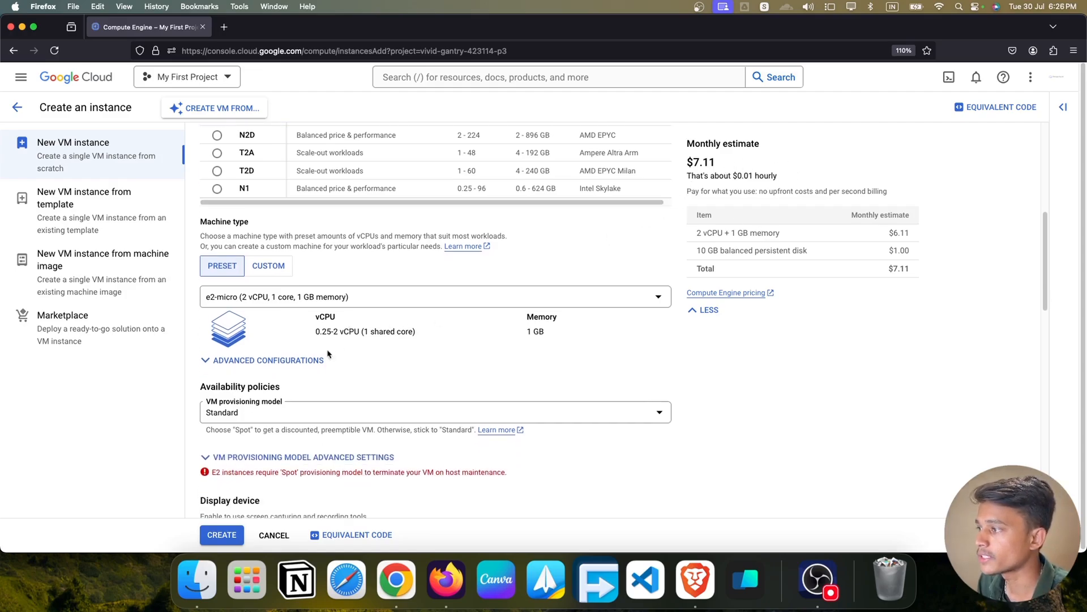
{"action": "scroll", "coordinate": [461, 316], "scroll_direction": "up", "scroll_amount": 2}
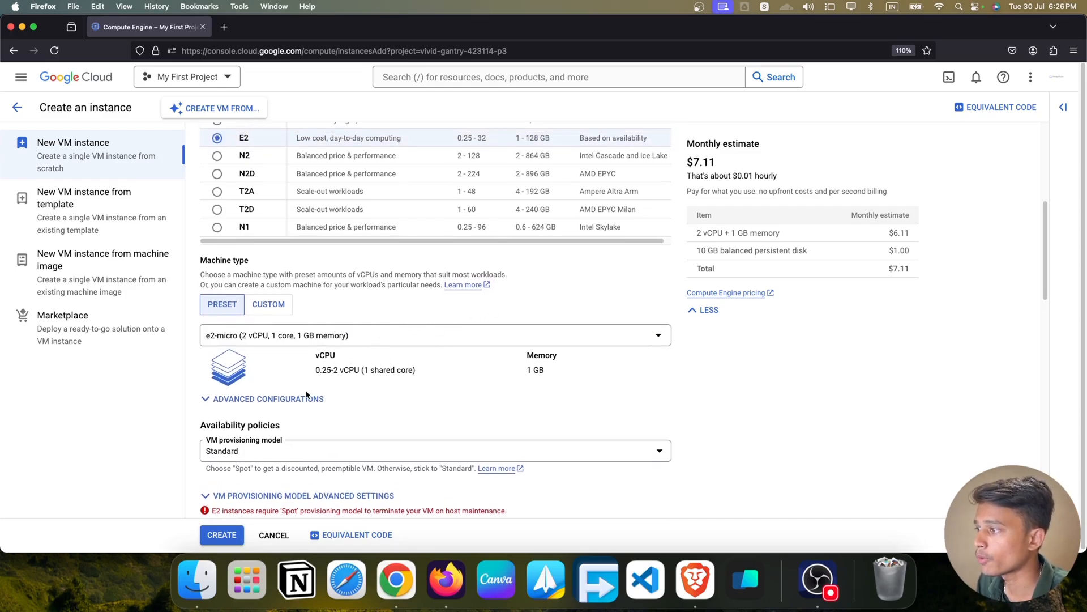
{"action": "scroll", "coordinate": [539, 368], "scroll_direction": "up", "scroll_amount": 3}
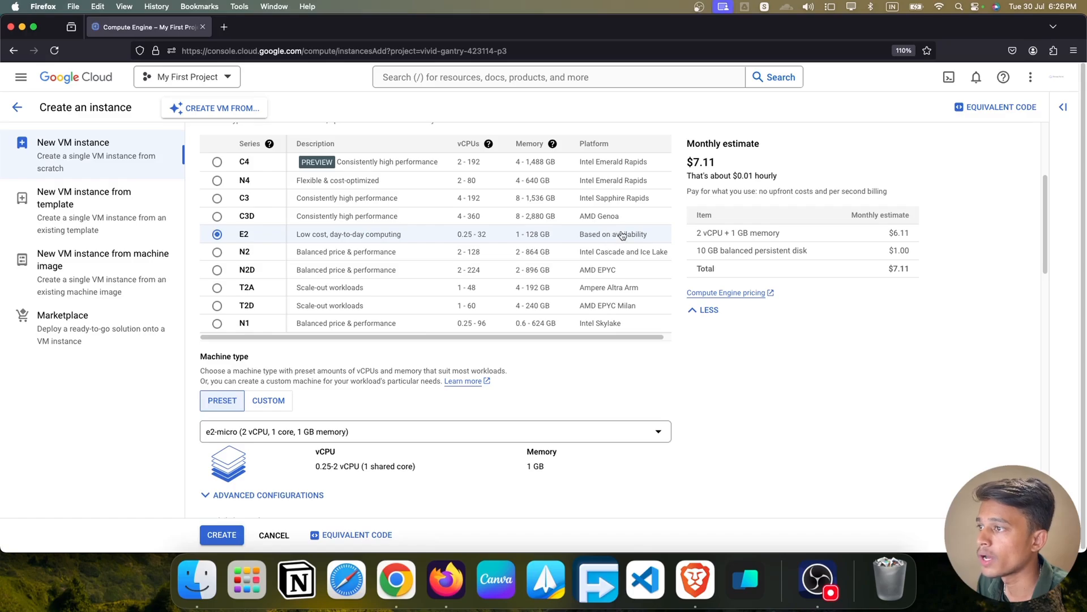
{"action": "scroll", "coordinate": [621, 238], "scroll_direction": "down", "scroll_amount": 1}
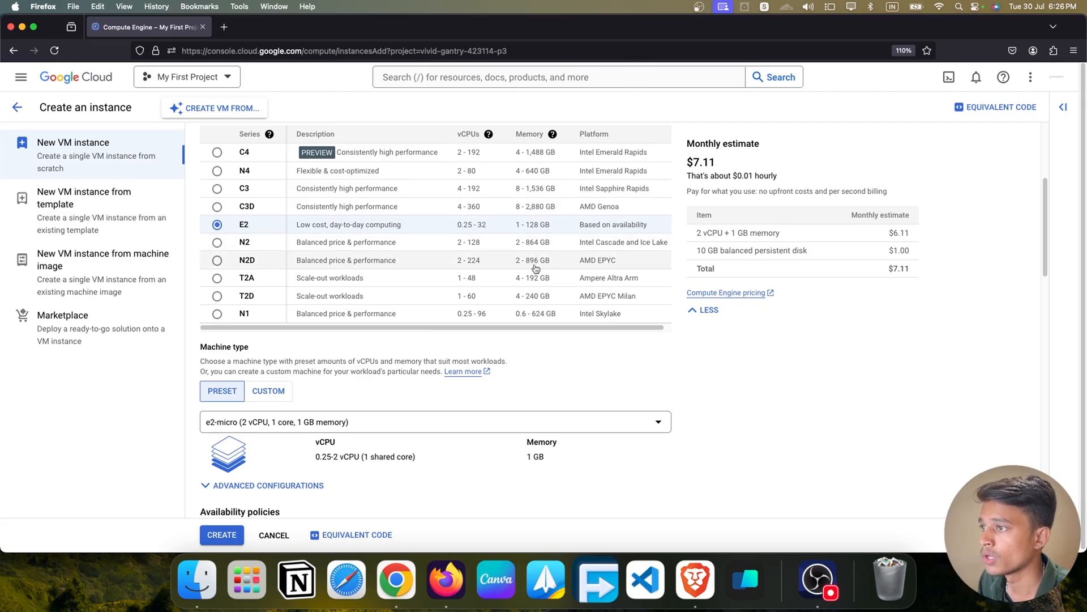
{"action": "scroll", "coordinate": [617, 243], "scroll_direction": "down", "scroll_amount": 3}
{"action": "scroll", "coordinate": [623, 249], "scroll_direction": "down", "scroll_amount": 4}
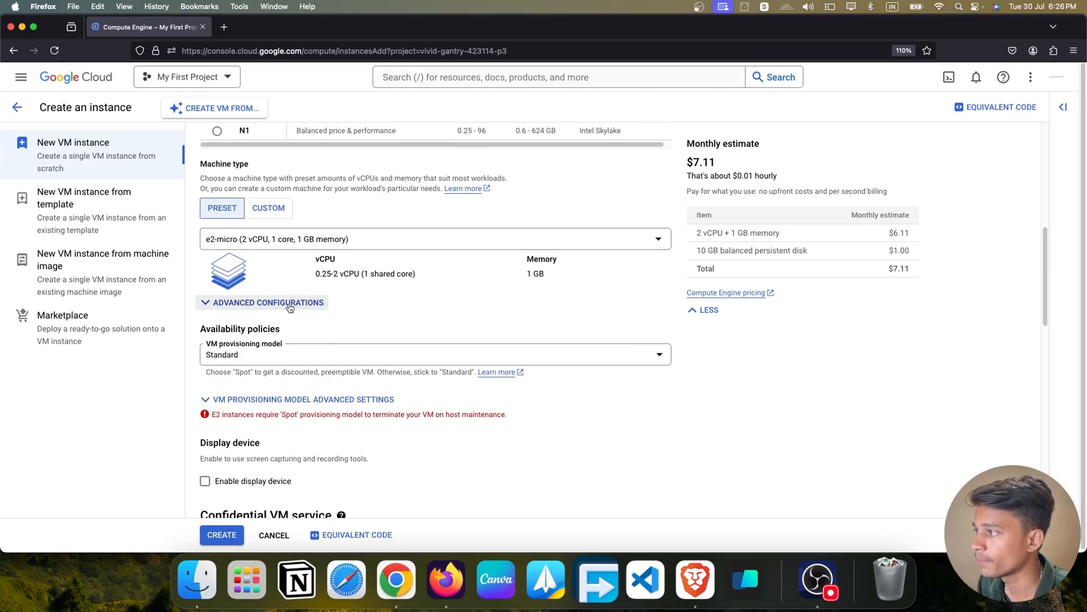
{"action": "left_click", "coordinate": [289, 303]}
{"action": "scroll", "coordinate": [407, 319], "scroll_direction": "down", "scroll_amount": 1}
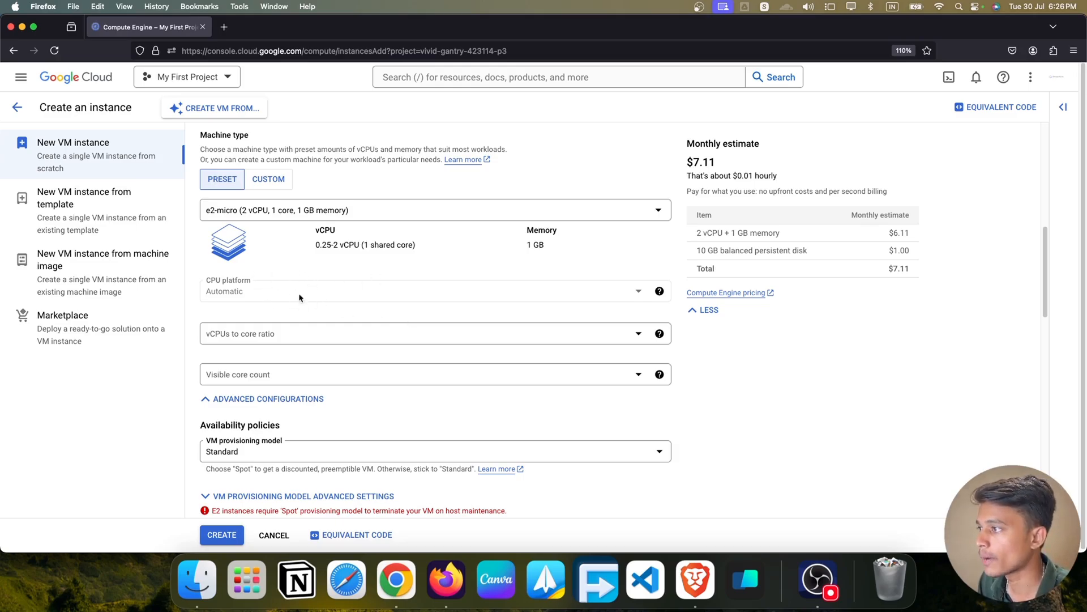
{"action": "left_click", "coordinate": [285, 400]}
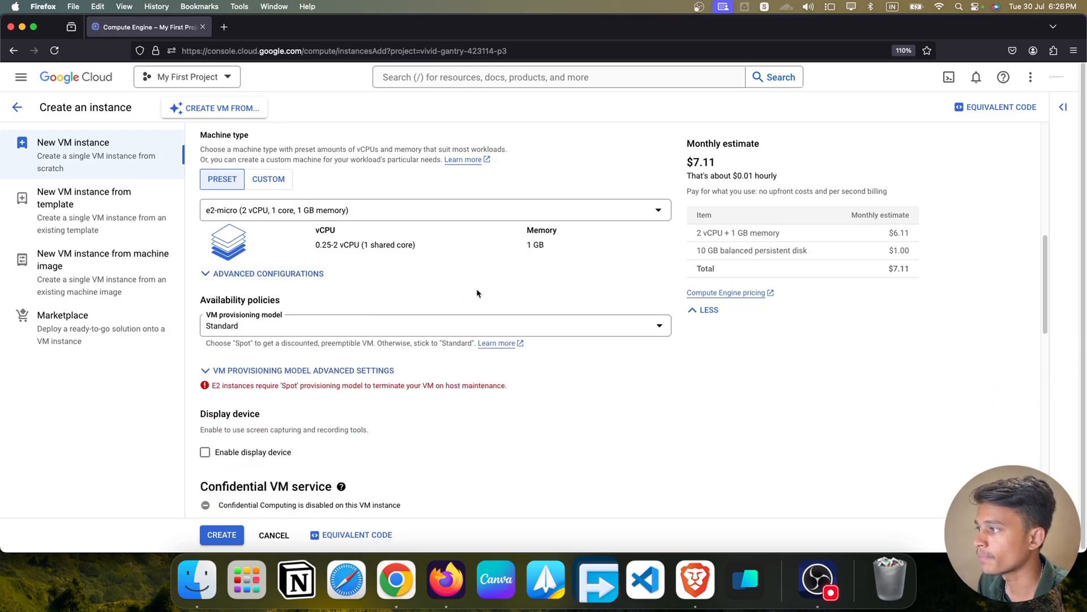
{"action": "scroll", "coordinate": [476, 293], "scroll_direction": "down", "scroll_amount": 2}
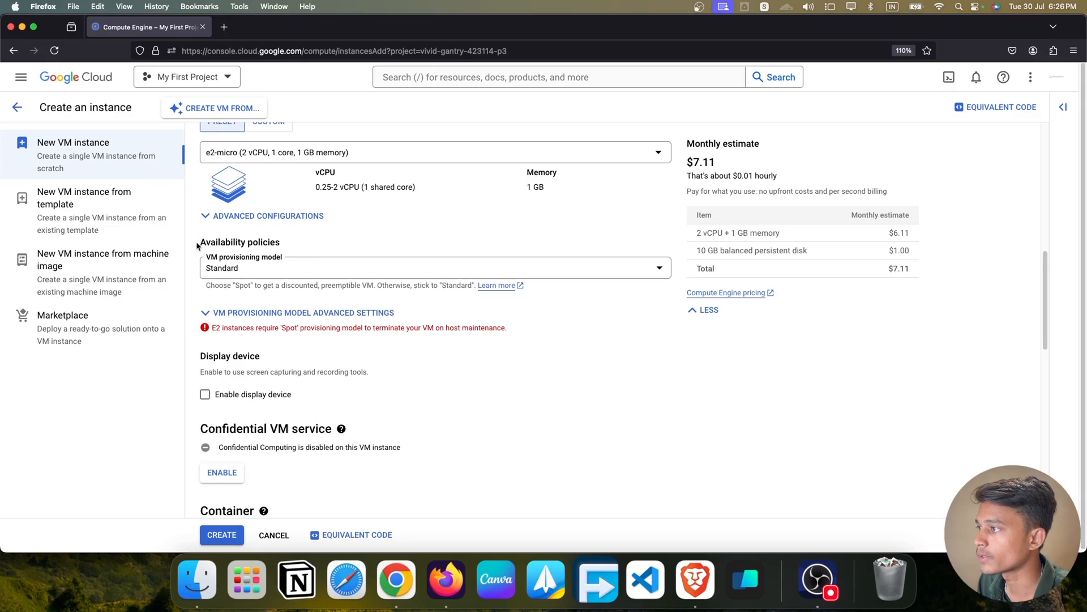
- Check the VM provisioning model options, then review the availability, confidential VM, container and boot disk settings, including the disk size
{"action": "left_click", "coordinate": [309, 268]}
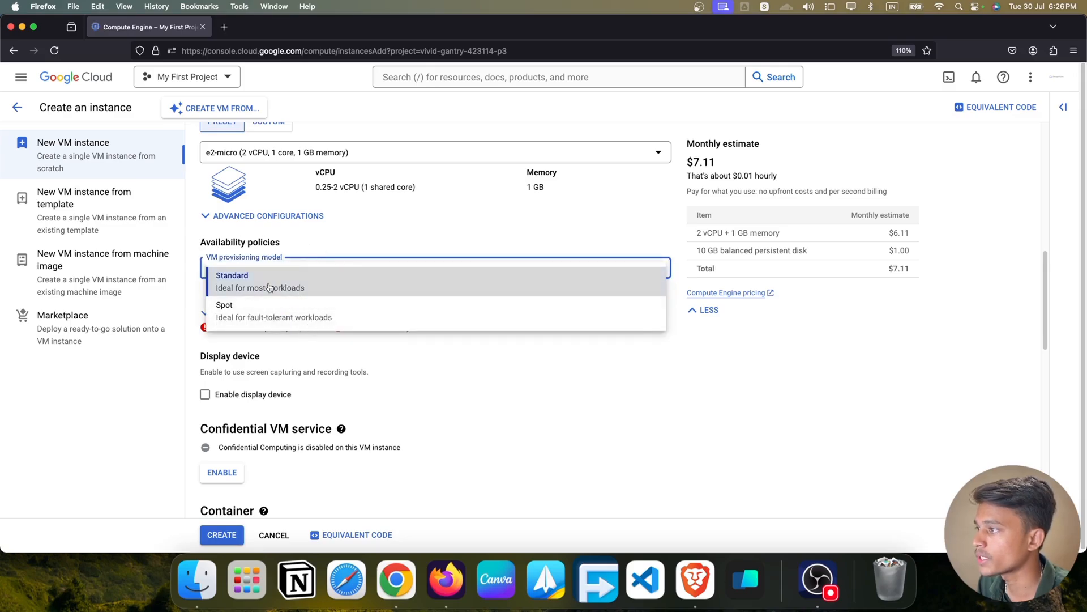
{"action": "left_click", "coordinate": [594, 379]}
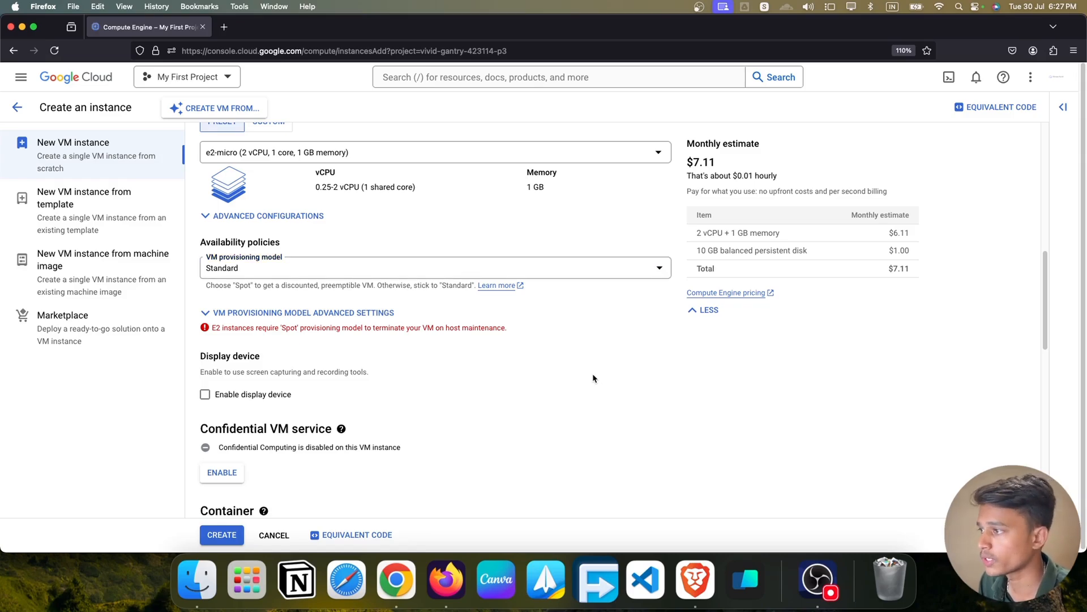
{"action": "scroll", "coordinate": [405, 368], "scroll_direction": "down", "scroll_amount": 2}
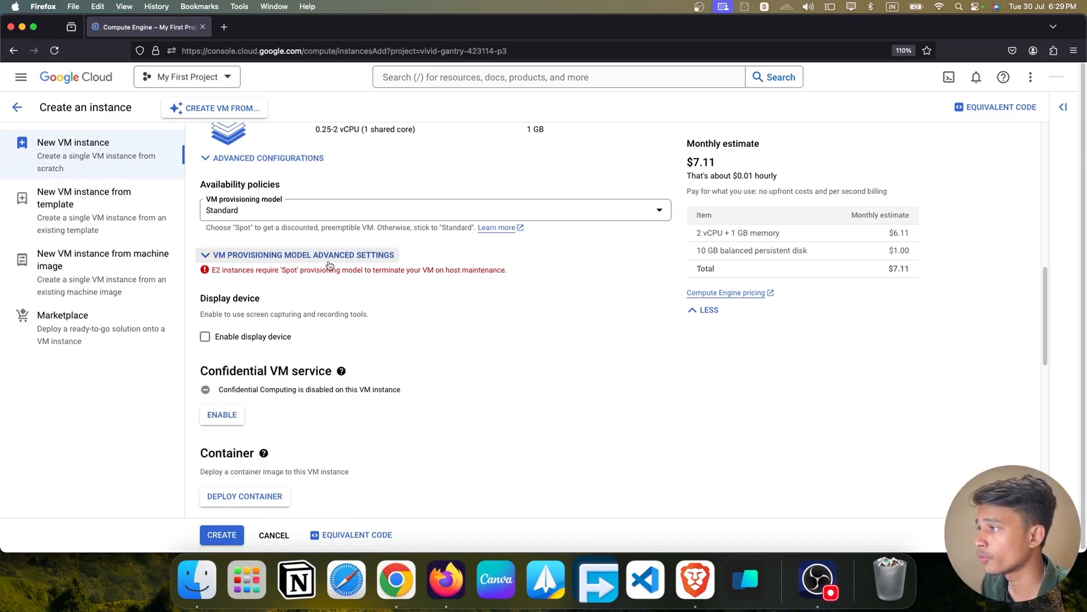
{"action": "scroll", "coordinate": [453, 264], "scroll_direction": "down", "scroll_amount": 1}
{"action": "scroll", "coordinate": [454, 263], "scroll_direction": "down", "scroll_amount": 3}
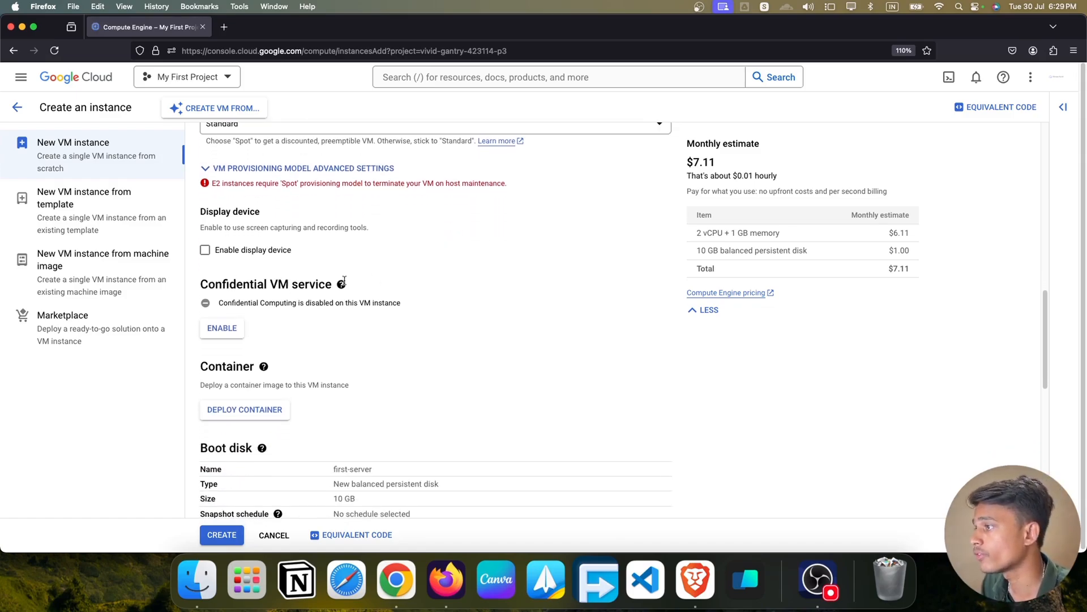
{"action": "scroll", "coordinate": [439, 284], "scroll_direction": "down", "scroll_amount": 2}
{"action": "scroll", "coordinate": [408, 284], "scroll_direction": "down", "scroll_amount": 3}
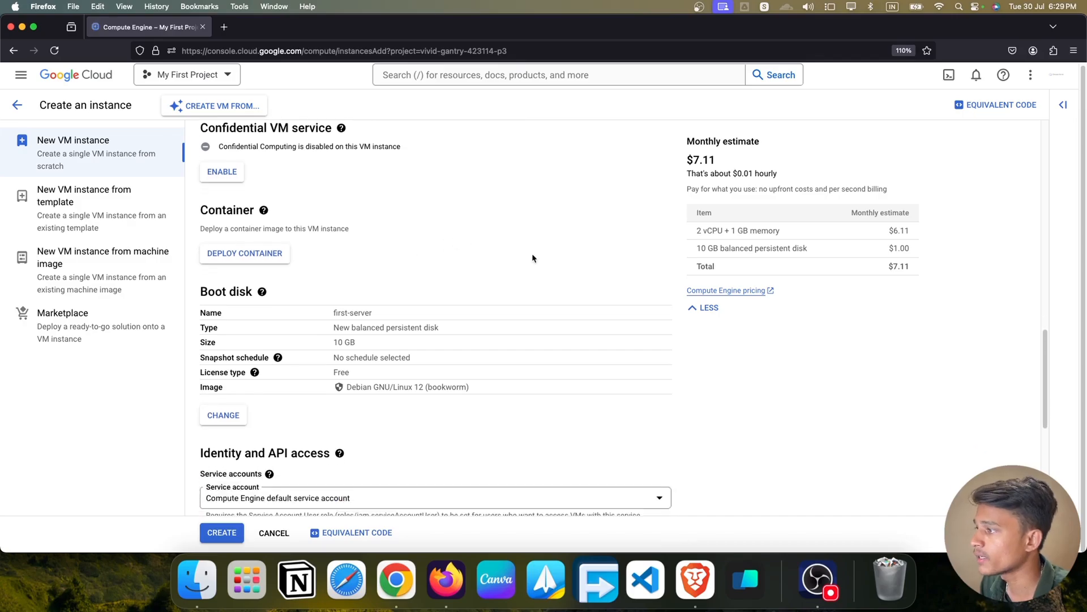
{"action": "scroll", "coordinate": [405, 201], "scroll_direction": "up", "scroll_amount": 1}
{"action": "scroll", "coordinate": [395, 211], "scroll_direction": "down", "scroll_amount": 3}
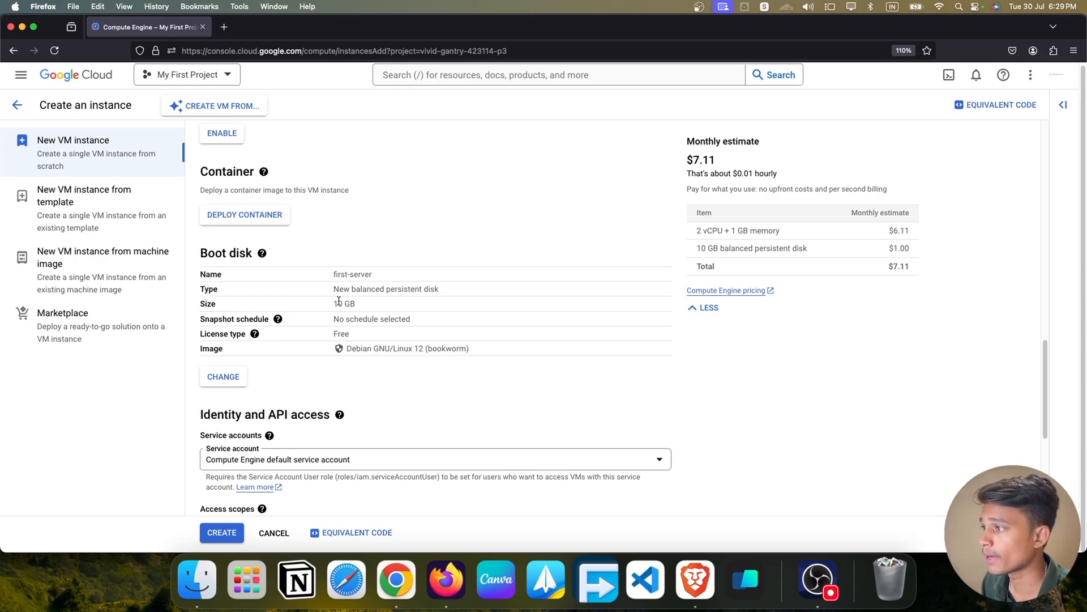
{"action": "left_click_drag", "start_coordinate": [376, 304], "coordinate": [305, 307]}
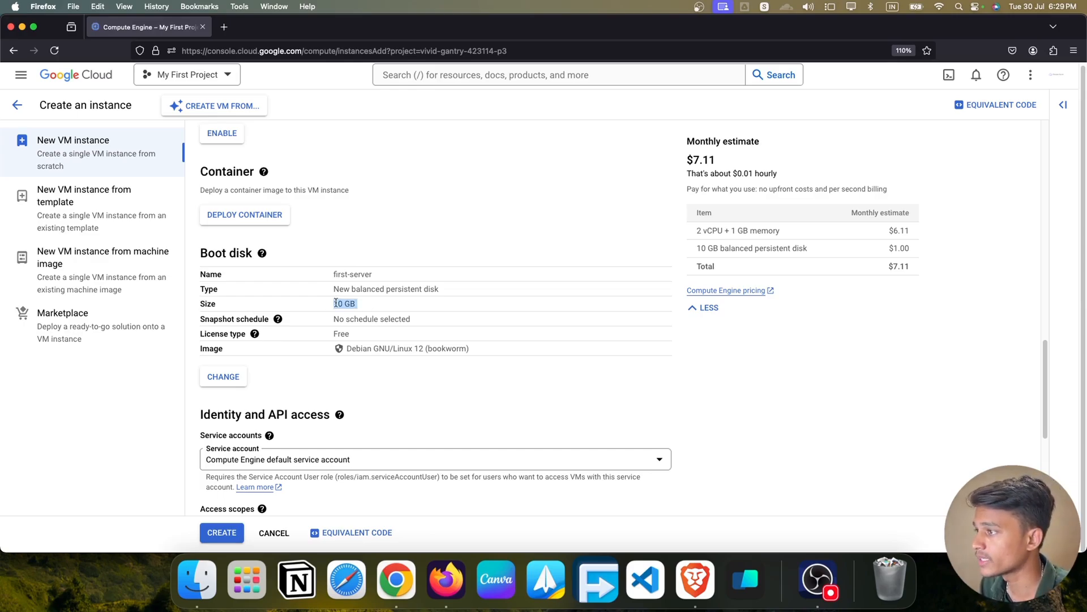
{"action": "left_click", "coordinate": [336, 303]}
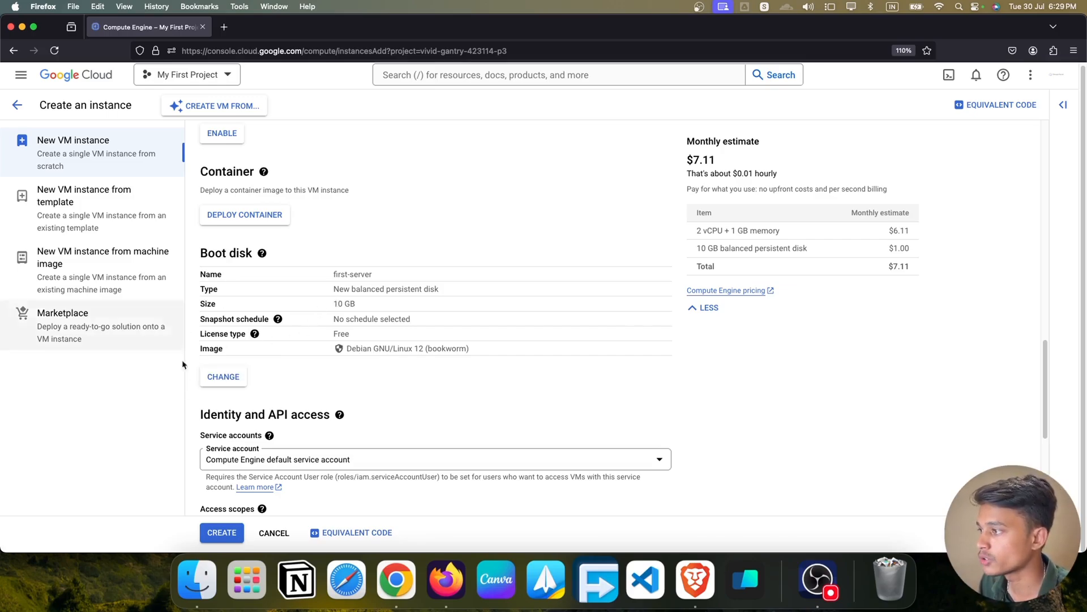
- Open the boot disk configuration for editing and choose Ubuntu as the operating system from the public images
{"action": "left_click", "coordinate": [230, 382]}
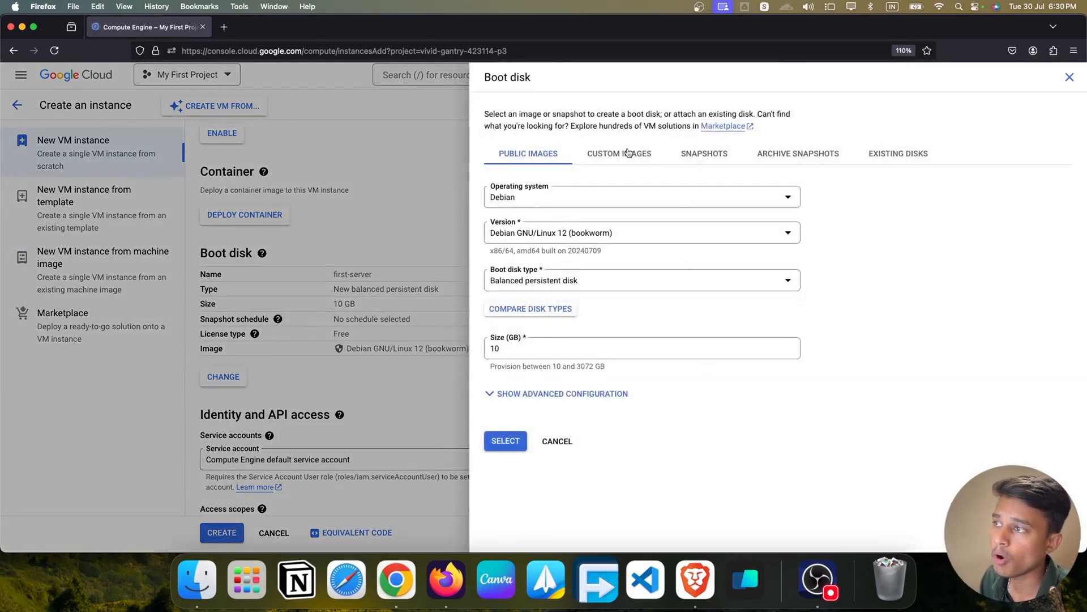
{"action": "left_click", "coordinate": [572, 198]}
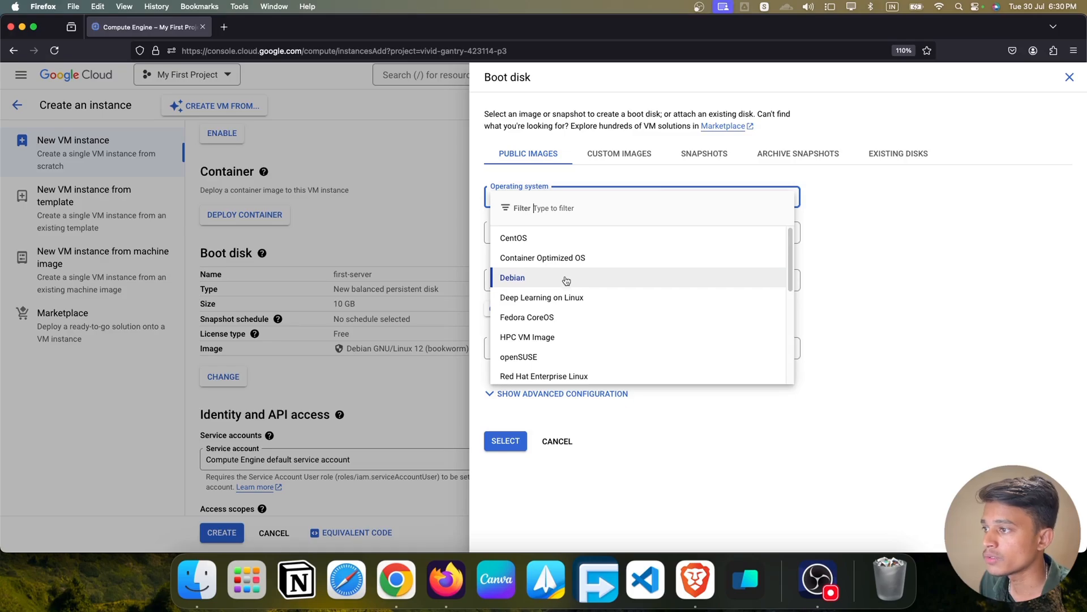
{"action": "scroll", "coordinate": [566, 281], "scroll_direction": "down", "scroll_amount": 5}
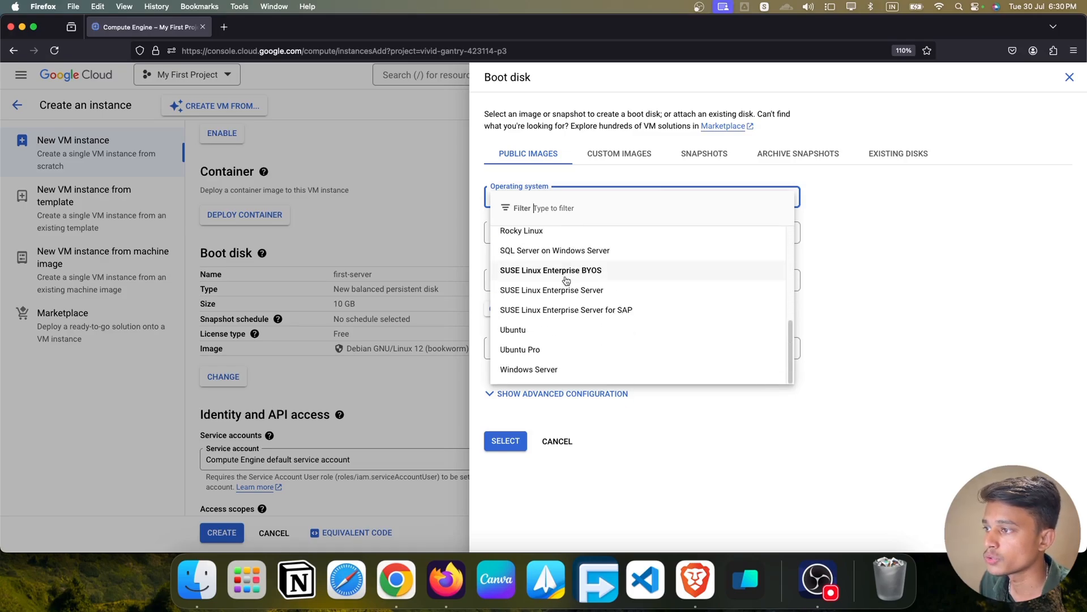
{"action": "left_click", "coordinate": [554, 336]}
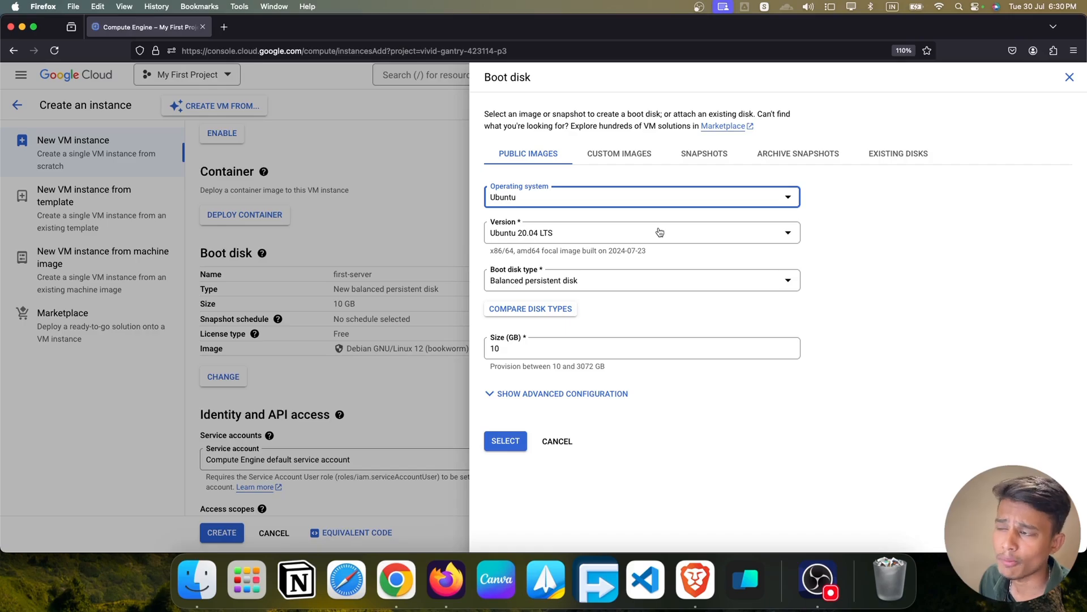
- Look through the available Ubuntu versions and select the x86/64 image of Ubuntu 20.04 LTS
{"action": "left_click", "coordinate": [613, 233]}
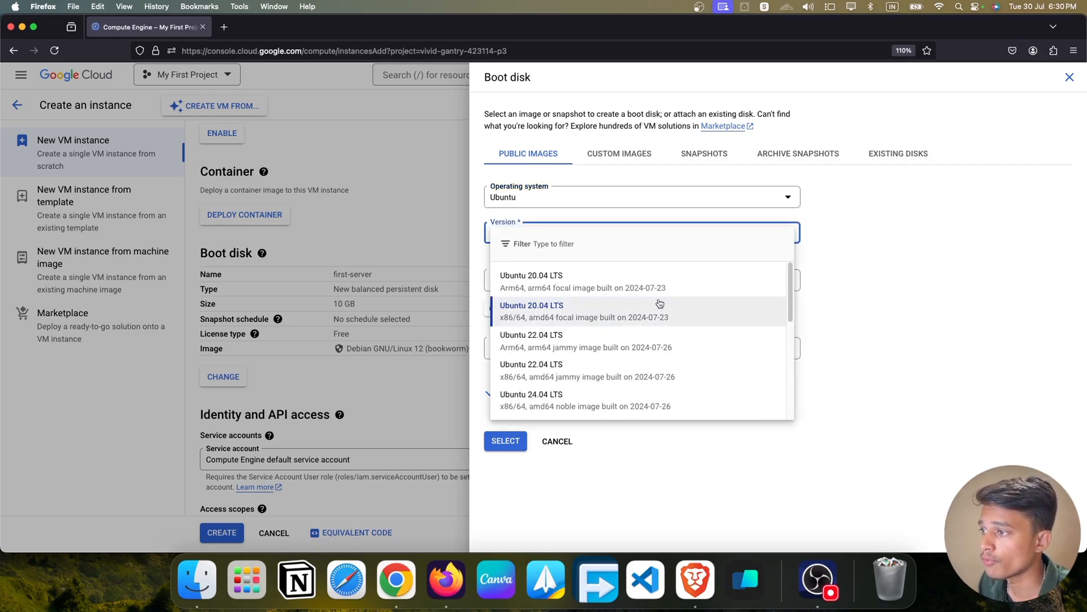
{"action": "scroll", "coordinate": [651, 340], "scroll_direction": "down", "scroll_amount": 1}
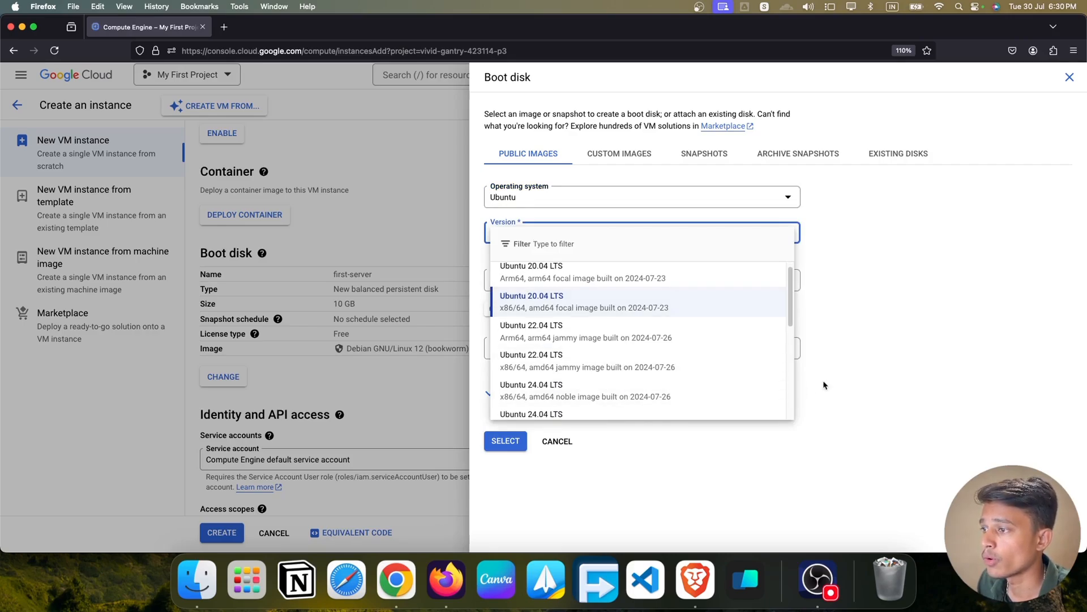
{"action": "scroll", "coordinate": [736, 328], "scroll_direction": "down", "scroll_amount": 5}
{"action": "scroll", "coordinate": [710, 352], "scroll_direction": "down", "scroll_amount": 2}
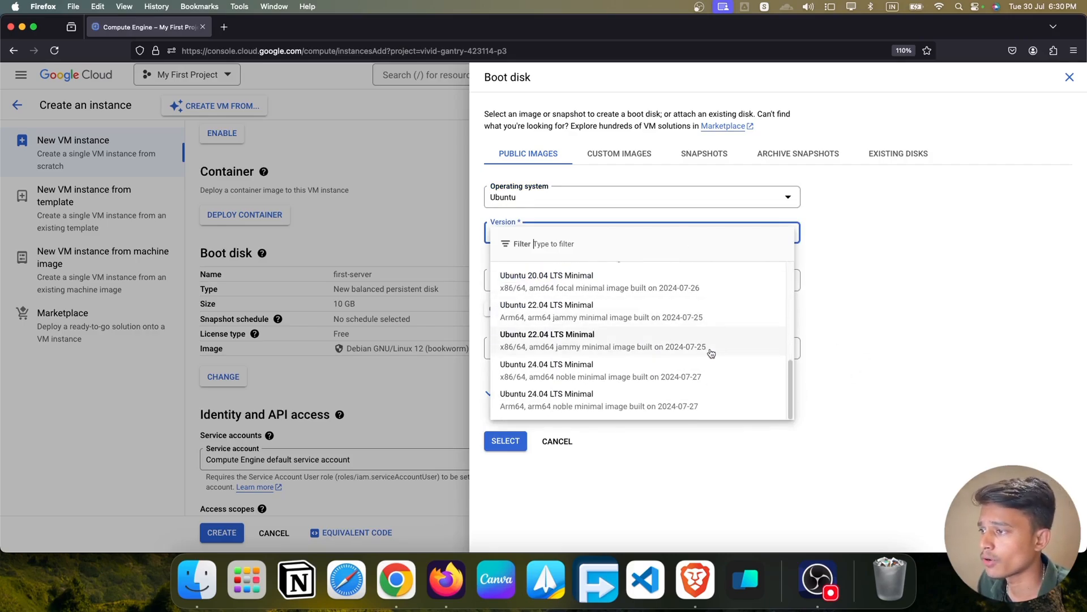
{"action": "scroll", "coordinate": [711, 352], "scroll_direction": "up", "scroll_amount": 8}
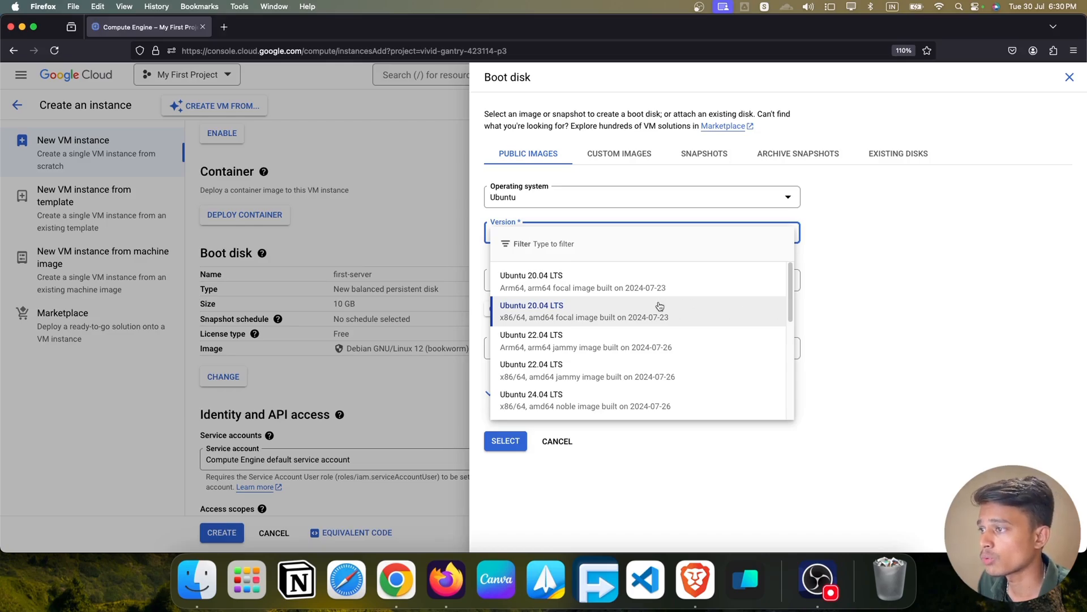
{"action": "left_click", "coordinate": [700, 307]}
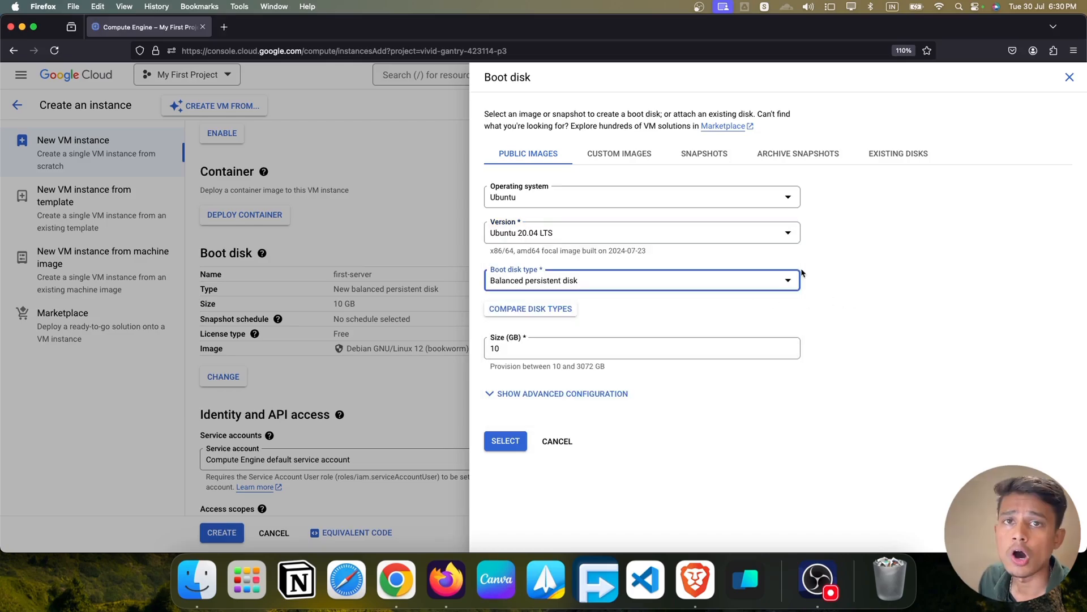
- Keep the boot disk type as Balanced persistent disk, set its size to 10 GB and apply the boot disk settings
{"action": "left_click", "coordinate": [711, 275]}
{"action": "left_click", "coordinate": [865, 297]}
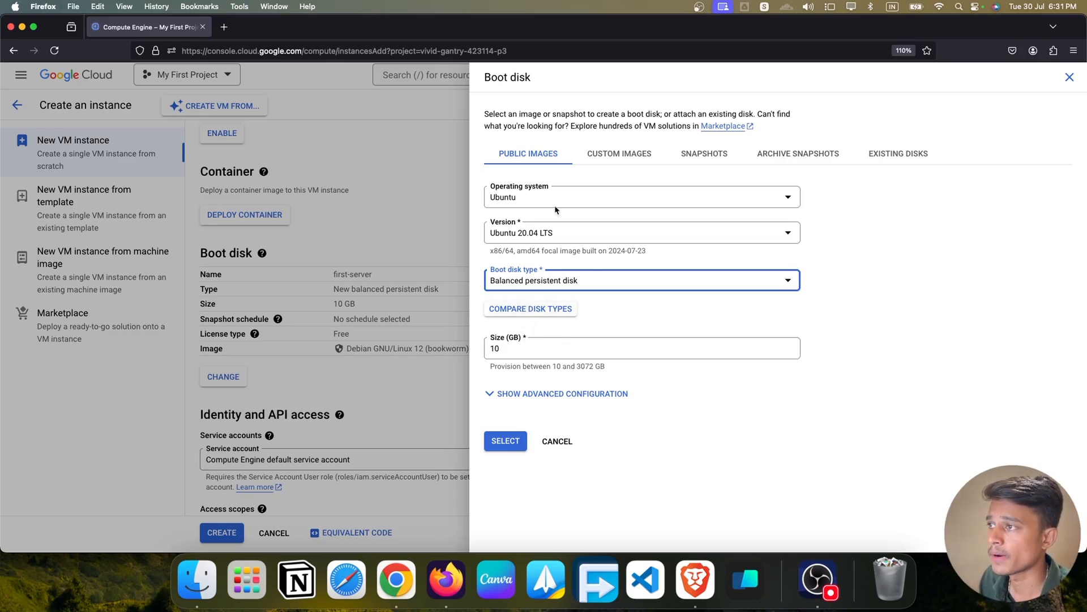
{"action": "double_click", "coordinate": [560, 352]}
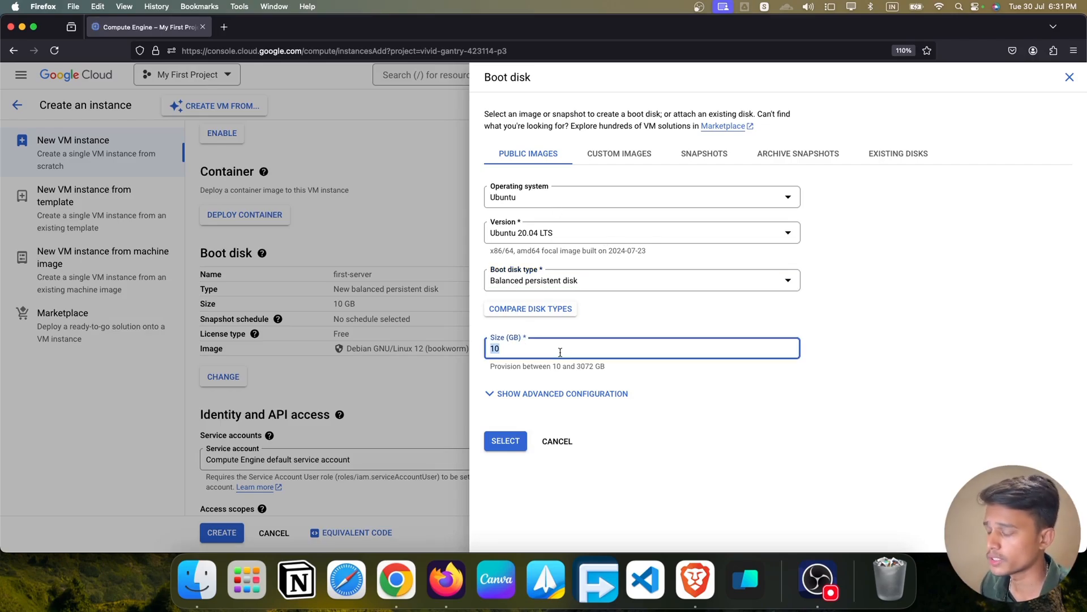
{"action": "type", "text": "50"}
{"action": "key", "text": "BackSpace"}
{"action": "key", "text": "BackSpace"}
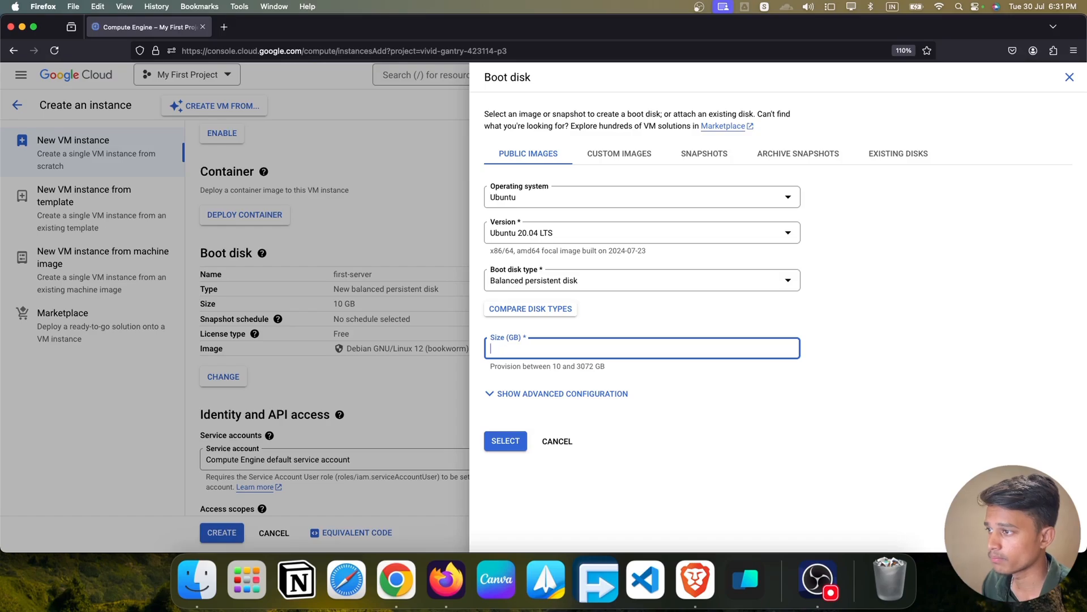
{"action": "type", "text": "10"}
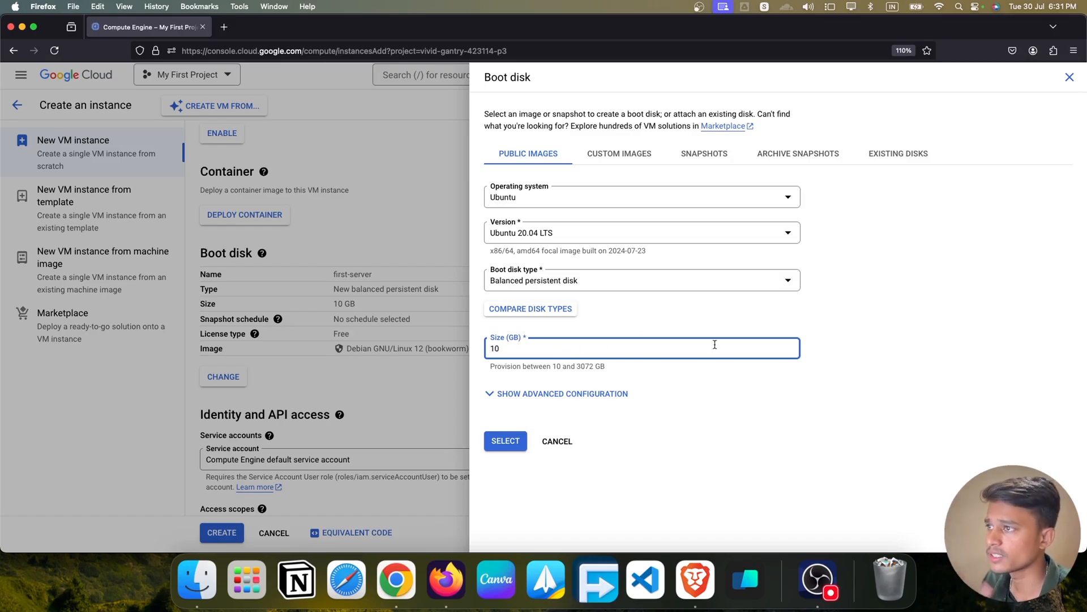
{"action": "left_click", "coordinate": [862, 300]}
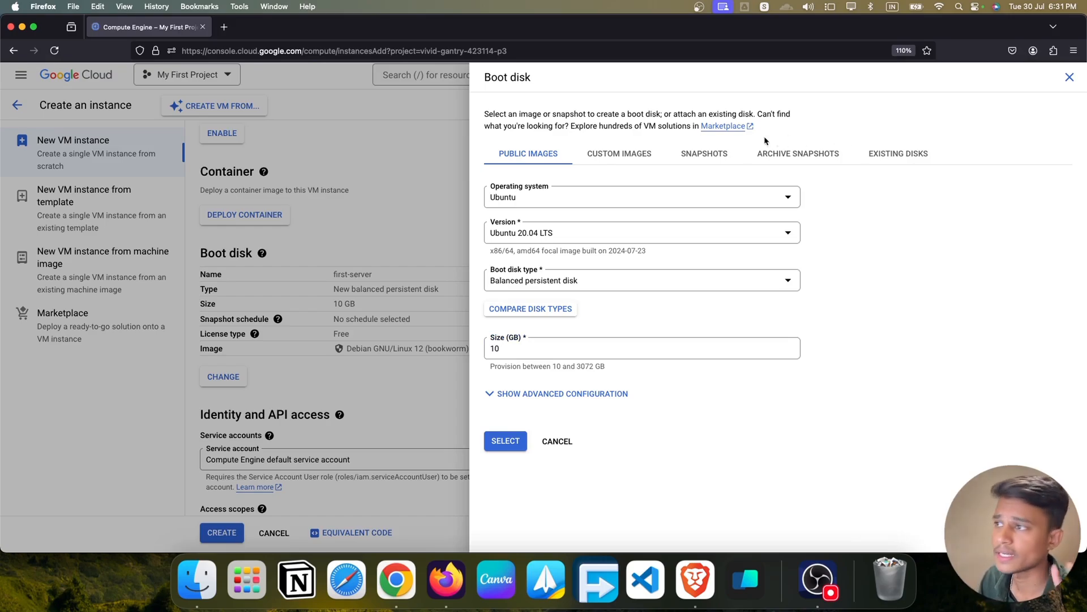
{"action": "left_click", "coordinate": [502, 440]}
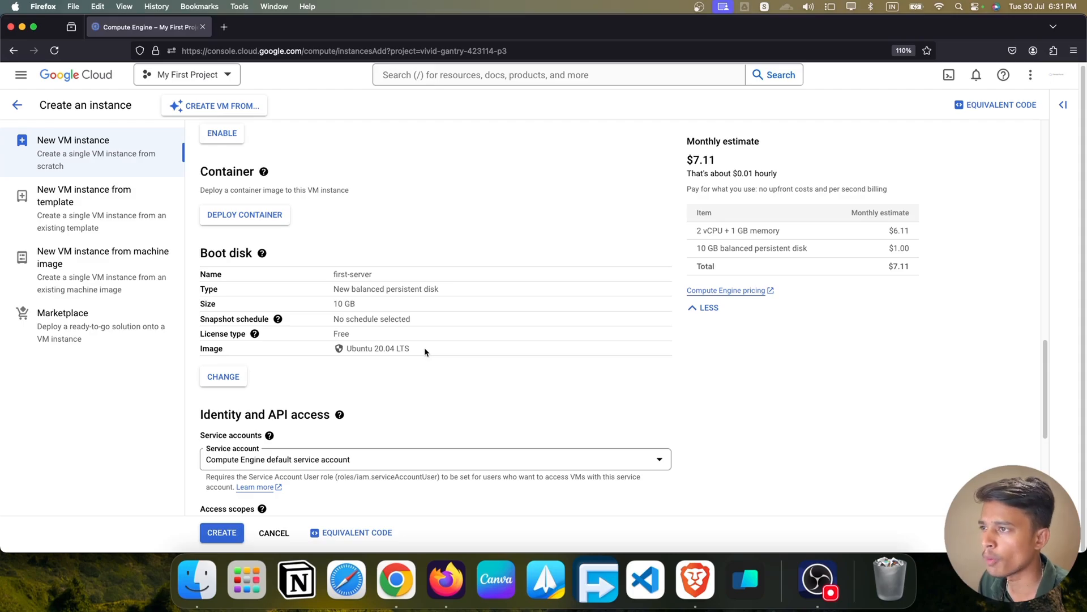
- Check the boot disk's image in the summary, then examine the Identity and API access, access scopes and Firewall settings
{"action": "left_click_drag", "start_coordinate": [425, 351], "coordinate": [344, 346]}
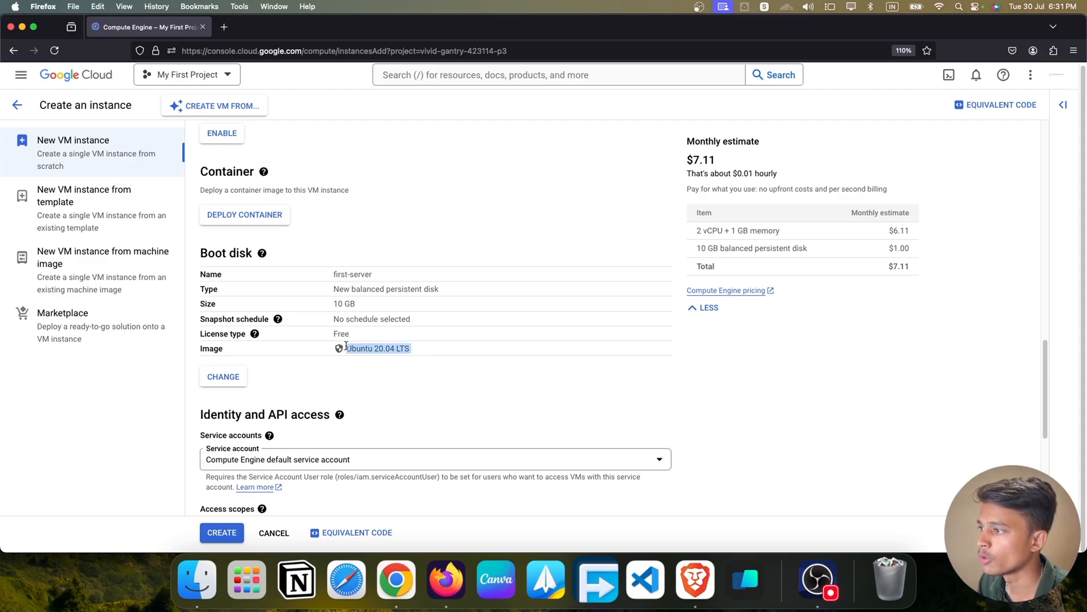
{"action": "left_click", "coordinate": [408, 357]}
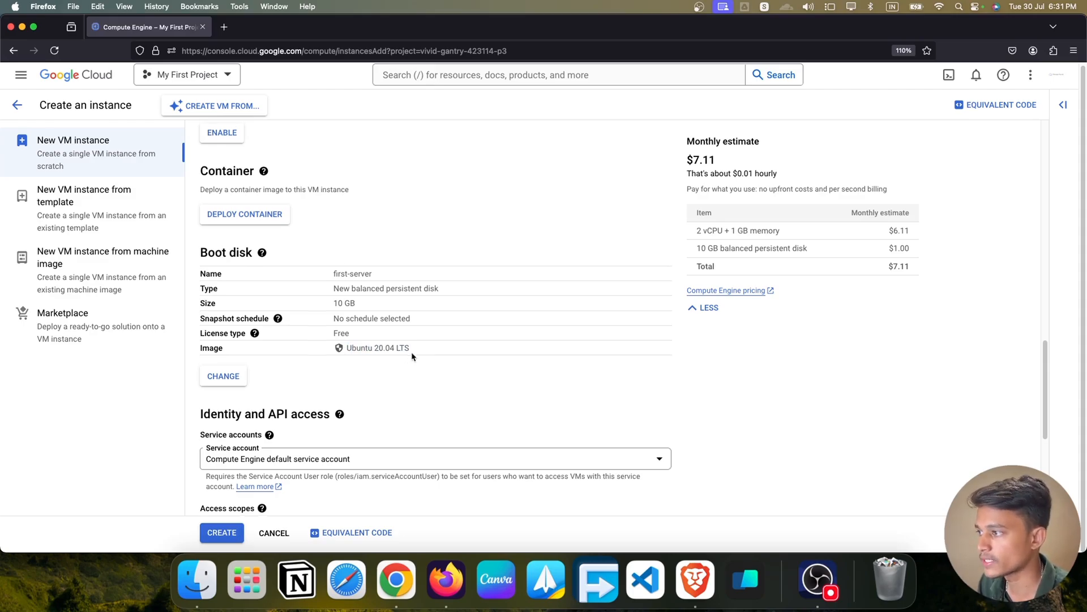
{"action": "scroll", "coordinate": [414, 355], "scroll_direction": "down", "scroll_amount": 2}
{"action": "scroll", "coordinate": [443, 348], "scroll_direction": "down", "scroll_amount": 5}
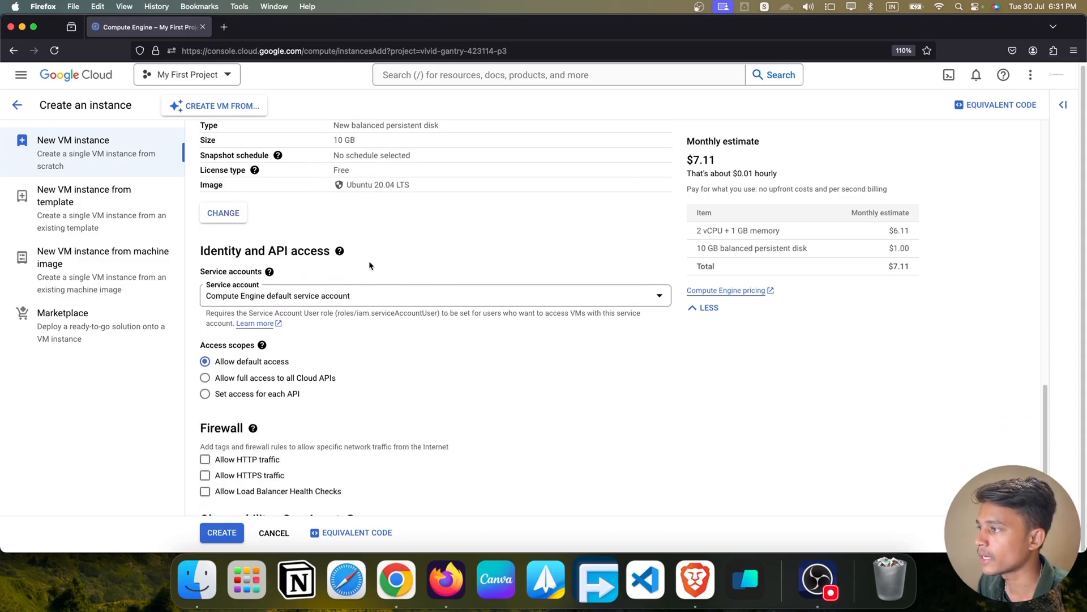
{"action": "scroll", "coordinate": [371, 268], "scroll_direction": "down", "scroll_amount": 2}
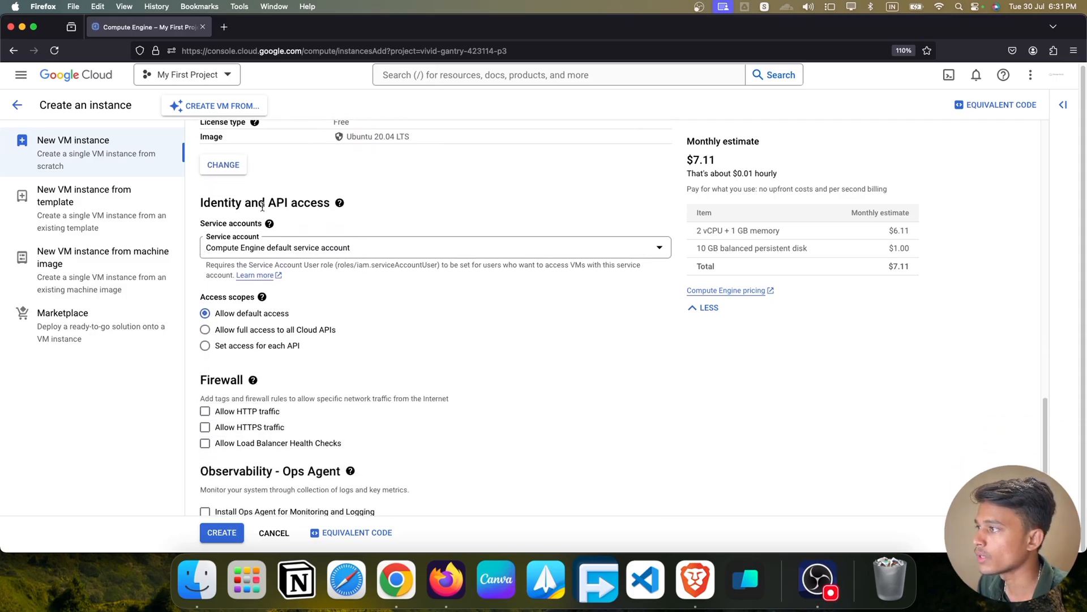
{"action": "scroll", "coordinate": [419, 252], "scroll_direction": "down", "scroll_amount": 2}
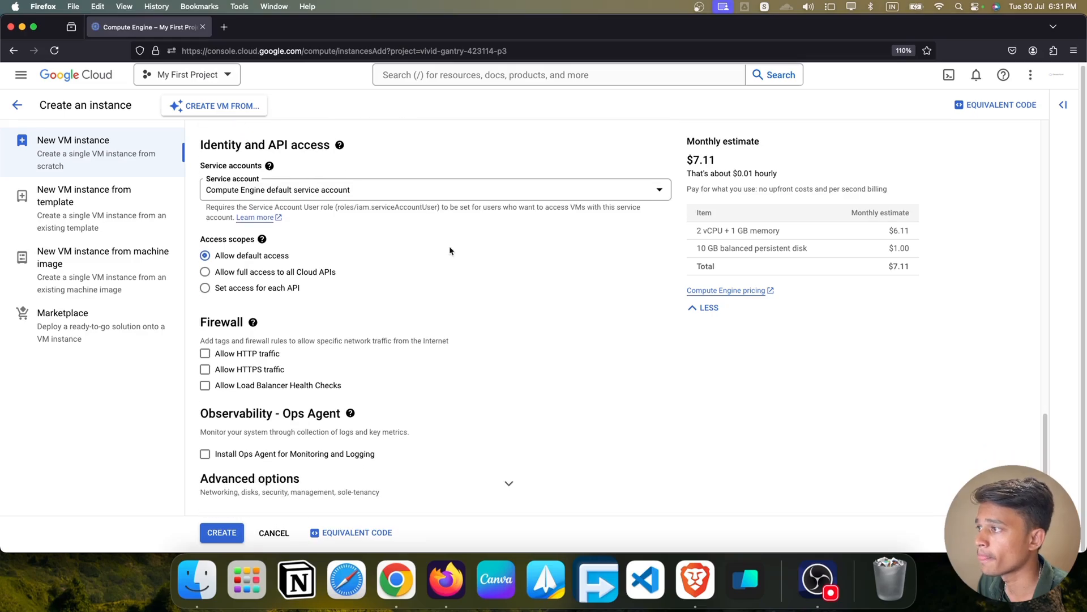
{"action": "scroll", "coordinate": [435, 195], "scroll_direction": "up", "scroll_amount": 1}
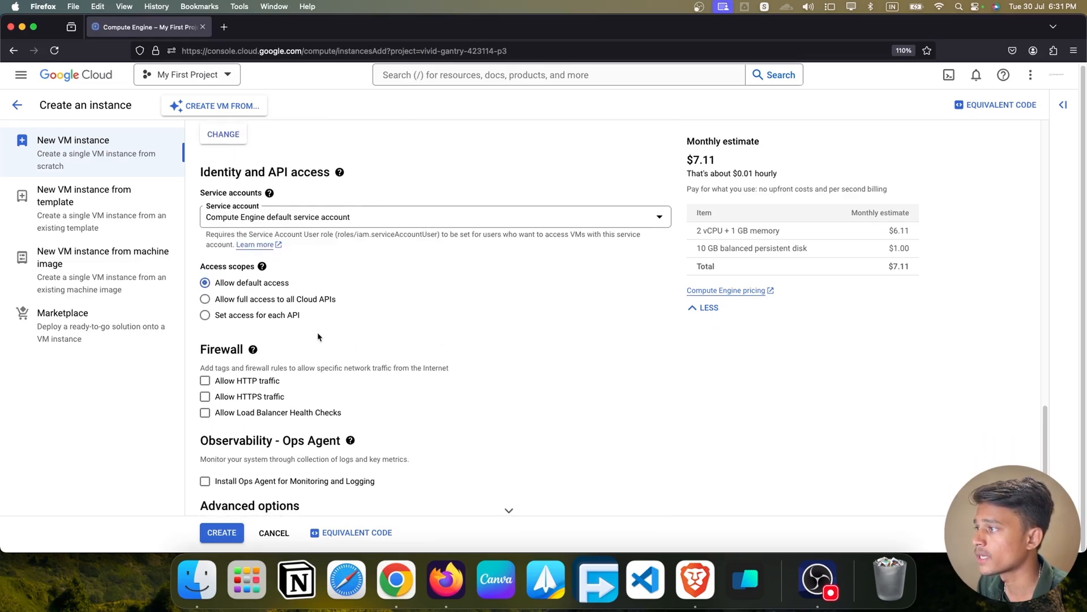
{"action": "scroll", "coordinate": [318, 337], "scroll_direction": "down", "scroll_amount": 1}
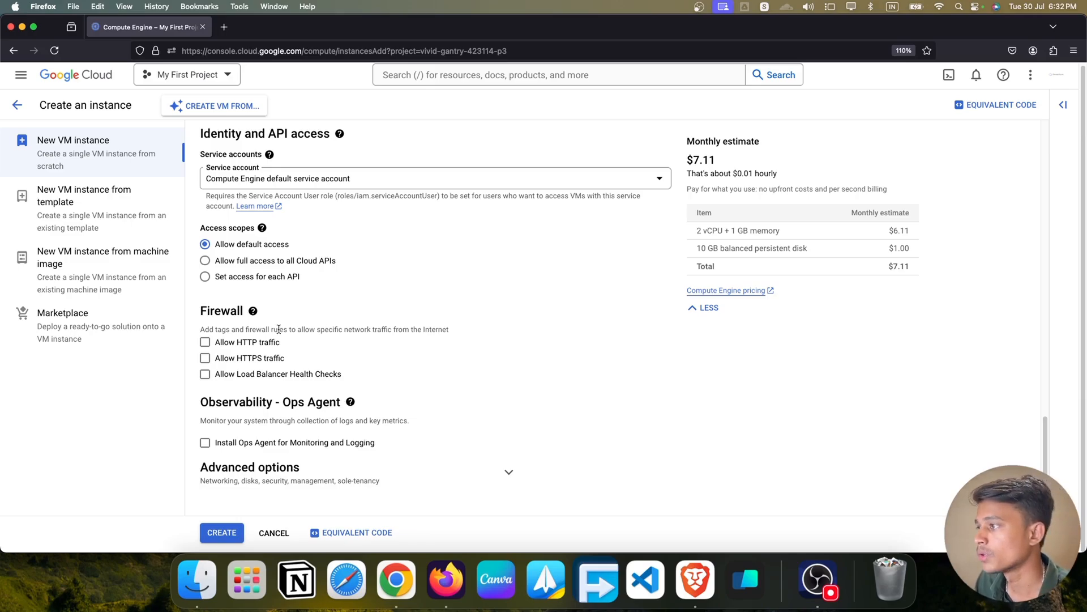
- Allow both HTTP and HTTPS traffic in the instance's firewall settings
{"action": "left_click", "coordinate": [205, 342]}
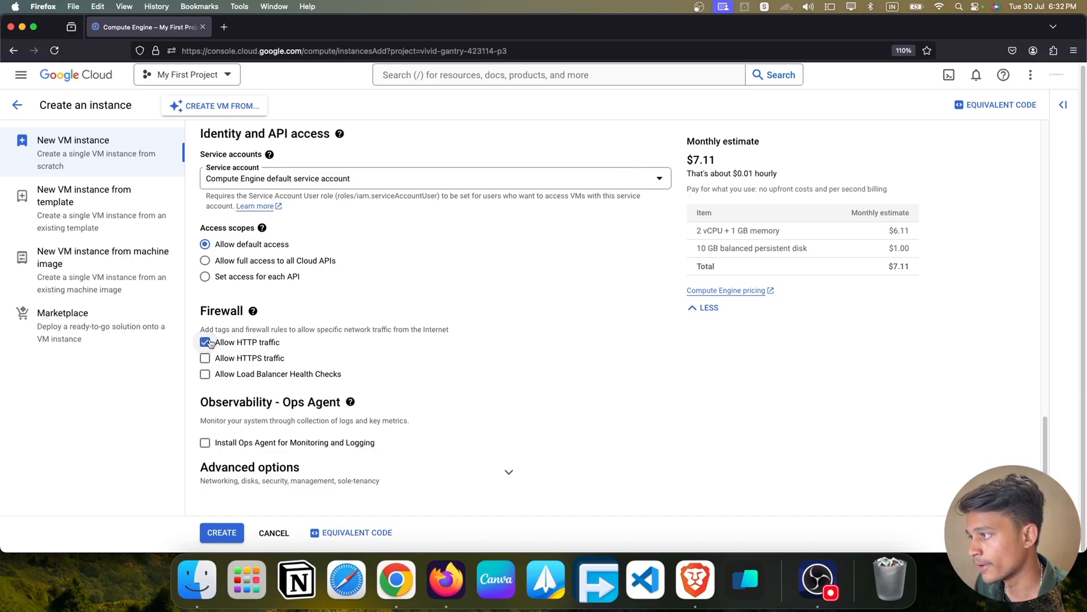
{"action": "left_click", "coordinate": [205, 359]}
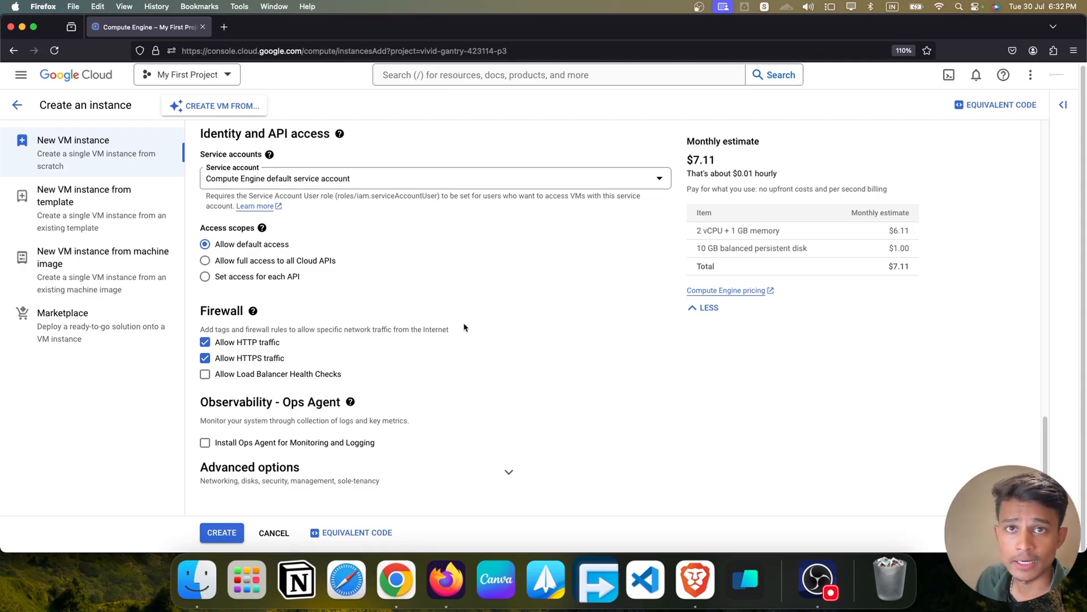
{"action": "left_click", "coordinate": [231, 344]}
{"action": "left_click", "coordinate": [231, 359]}
{"action": "left_click", "coordinate": [229, 341]}
{"action": "left_click", "coordinate": [229, 342]}
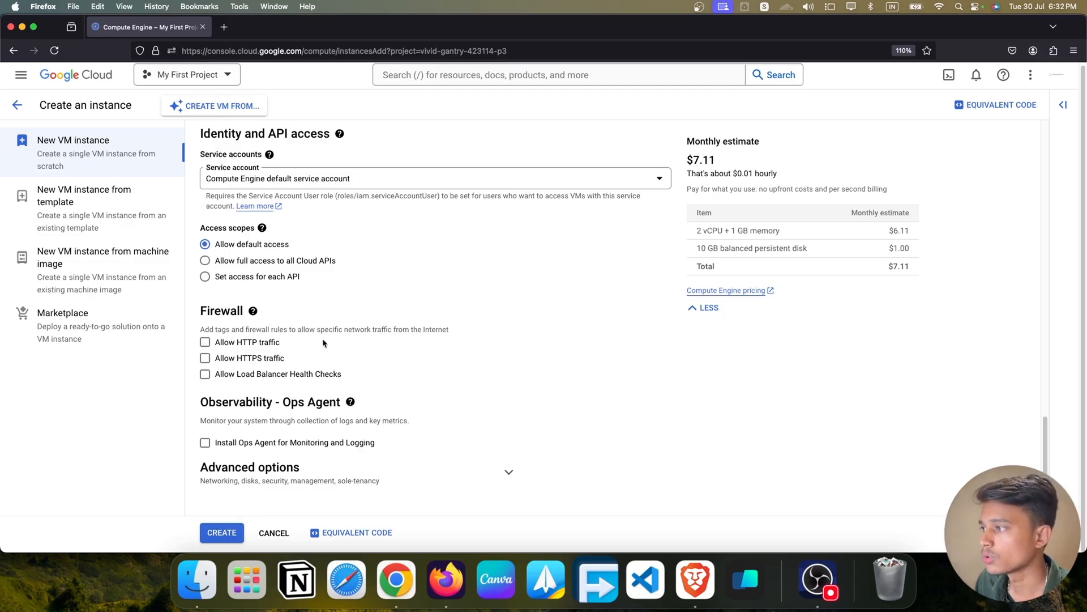
{"action": "left_click", "coordinate": [225, 345]}
{"action": "left_click", "coordinate": [225, 359]}
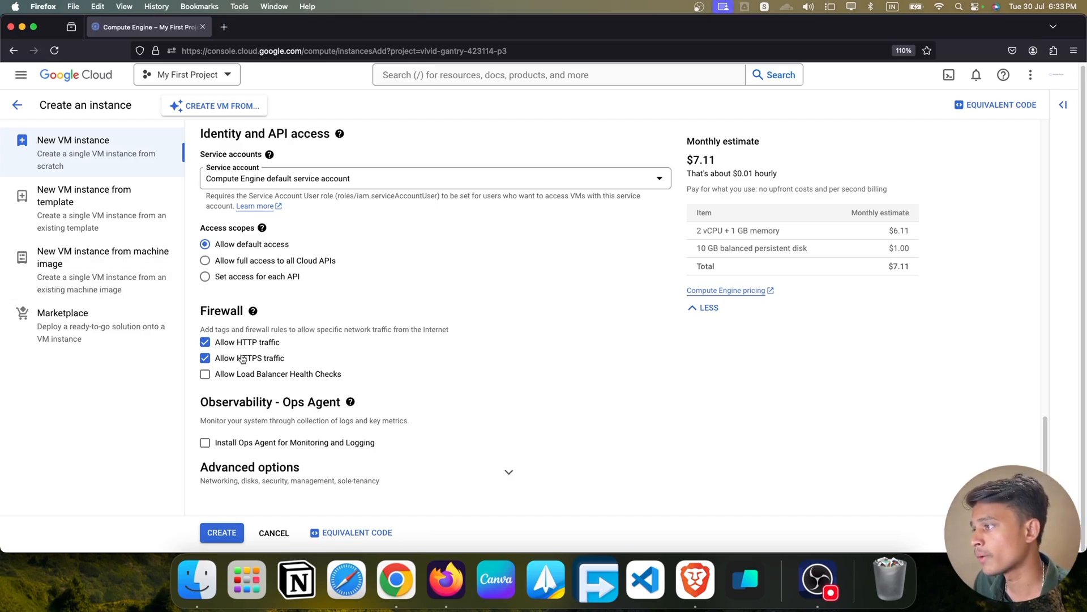
{"action": "scroll", "coordinate": [534, 354], "scroll_direction": "up", "scroll_amount": 6}
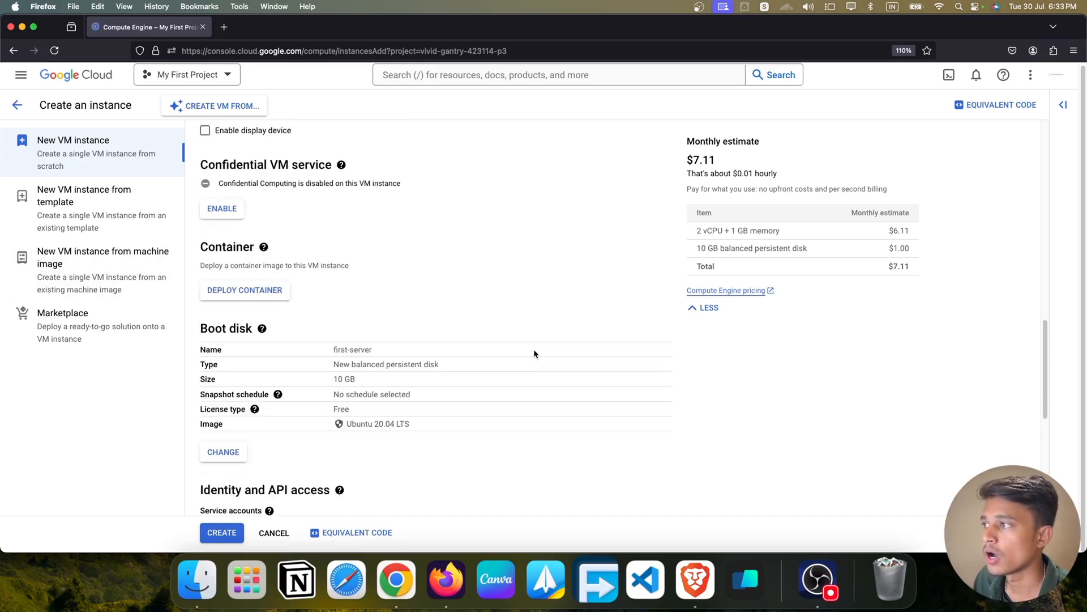
- Review the instance's name, region, machine series, e2-micro machine type, boot disk, access scopes and firewall settings before creating it
{"action": "scroll", "coordinate": [534, 354], "scroll_direction": "up", "scroll_amount": 10}
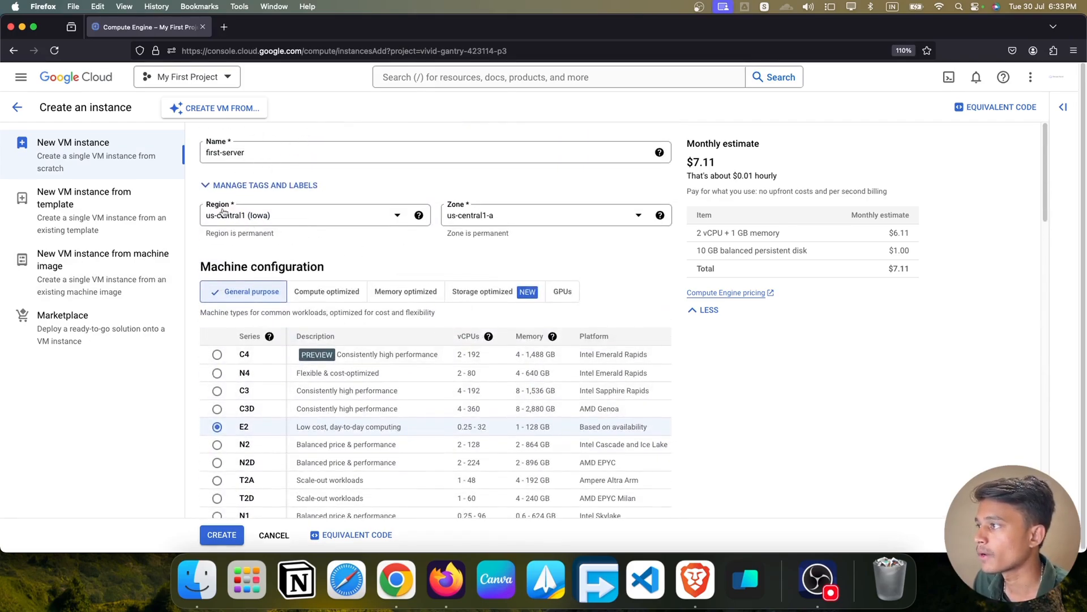
{"action": "scroll", "coordinate": [340, 232], "scroll_direction": "down", "scroll_amount": 2}
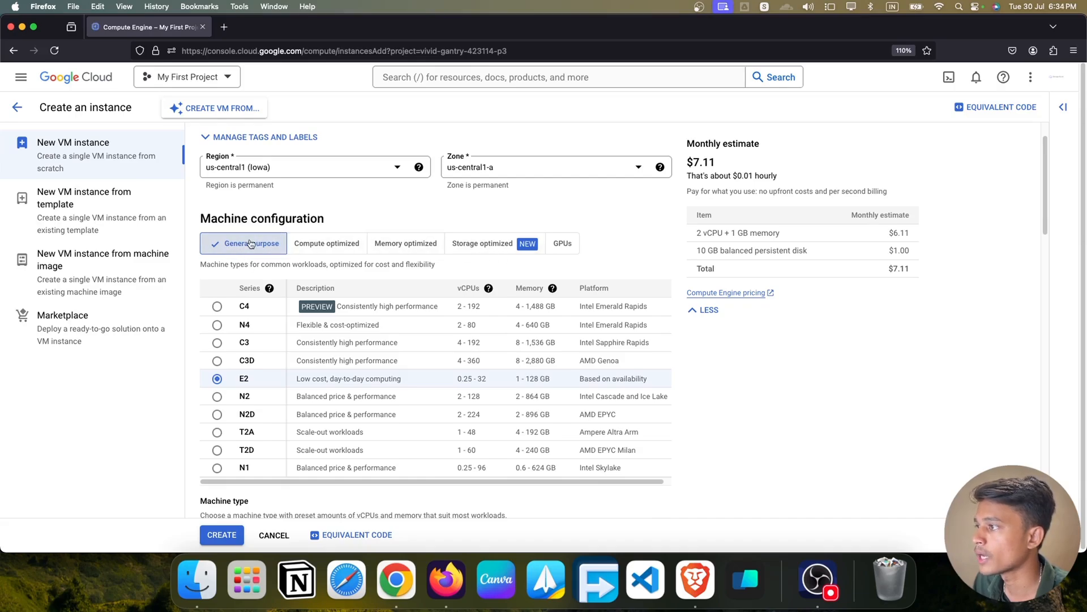
{"action": "scroll", "coordinate": [251, 243], "scroll_direction": "down", "scroll_amount": 3}
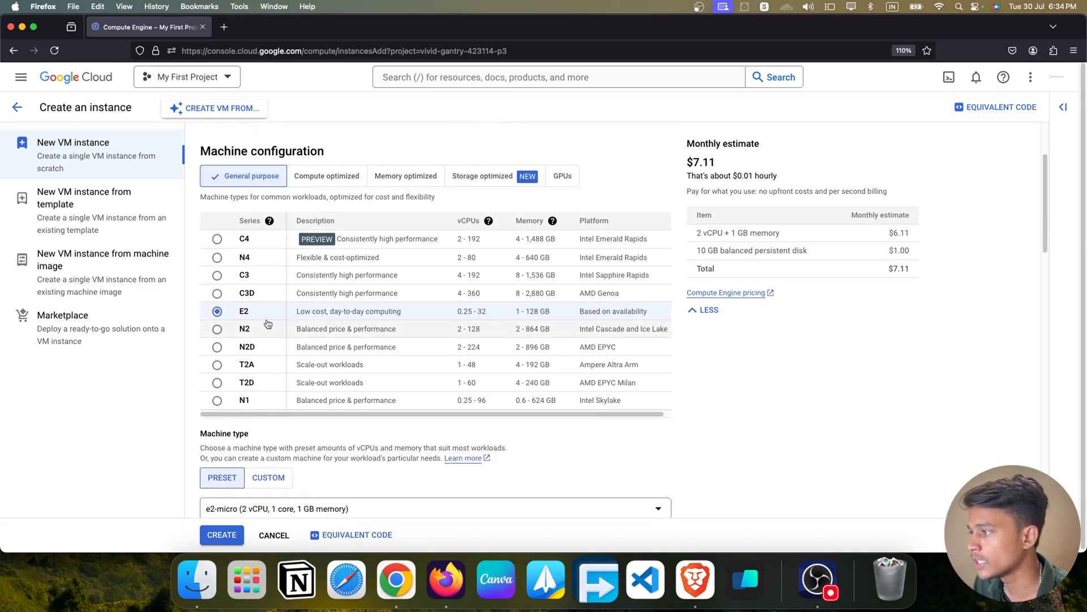
{"action": "scroll", "coordinate": [268, 324], "scroll_direction": "down", "scroll_amount": 6}
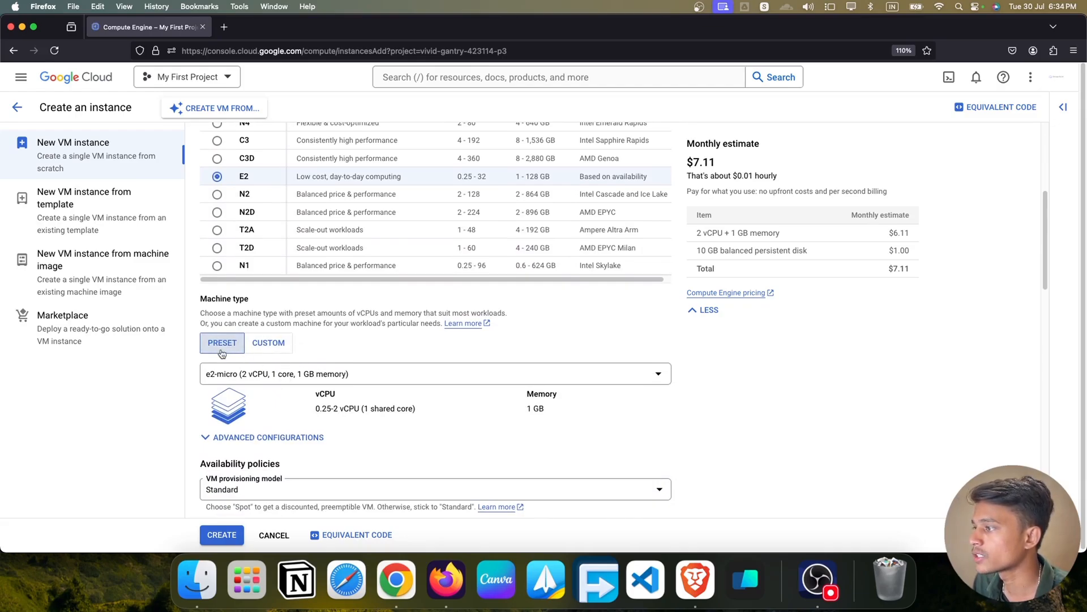
{"action": "left_click", "coordinate": [330, 373]}
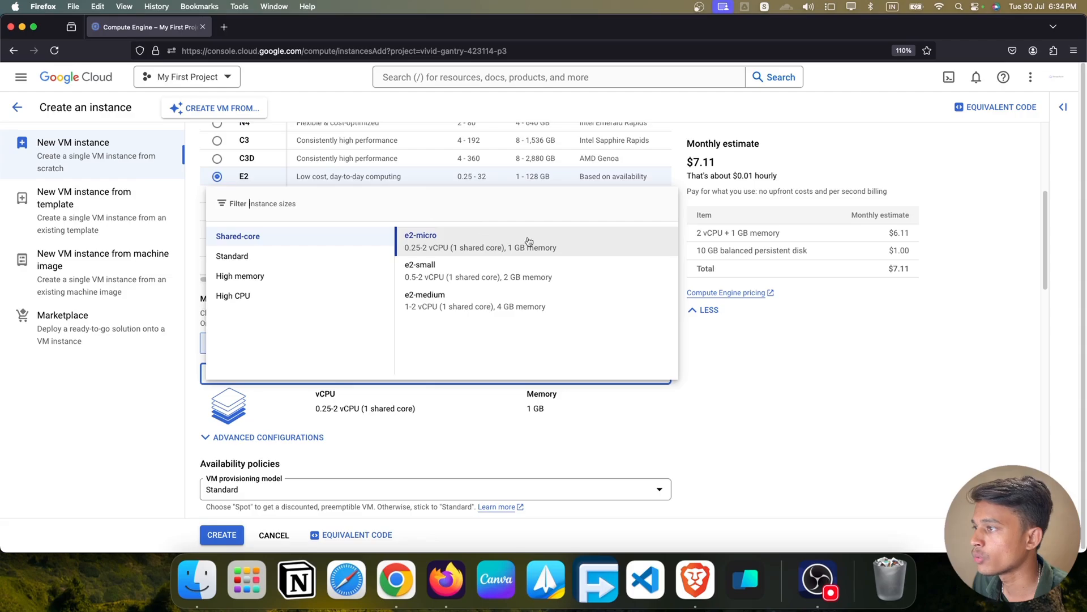
{"action": "left_click", "coordinate": [785, 365]}
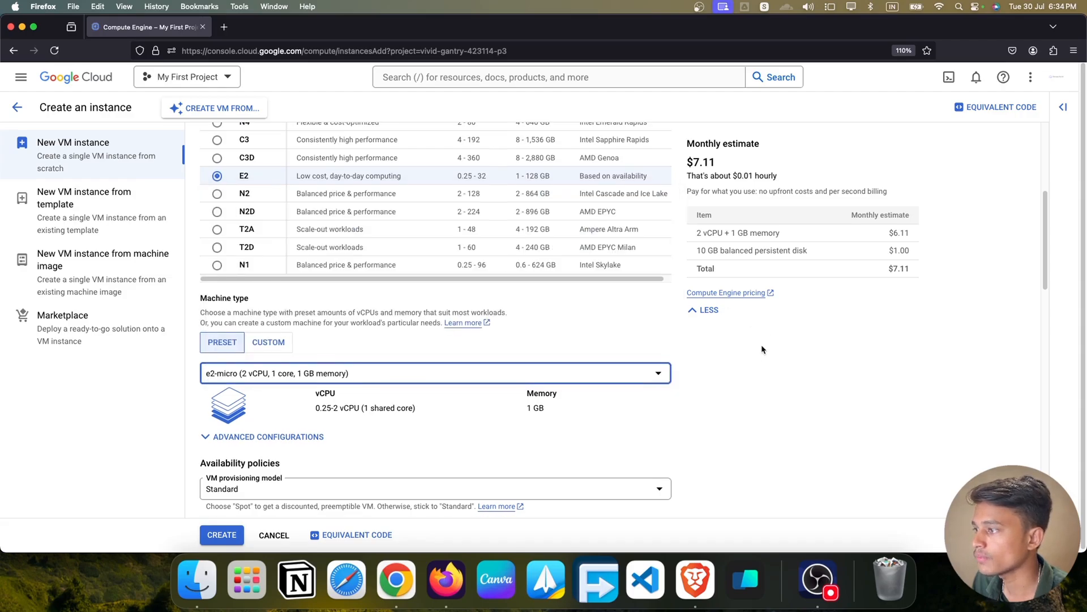
{"action": "scroll", "coordinate": [396, 283], "scroll_direction": "down", "scroll_amount": 5}
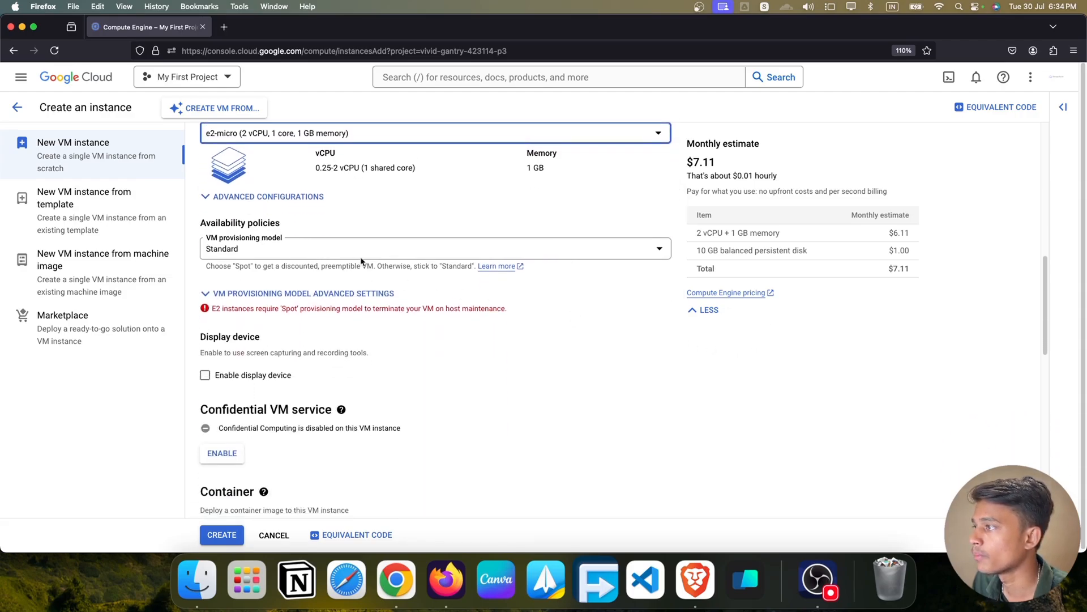
{"action": "scroll", "coordinate": [391, 246], "scroll_direction": "down", "scroll_amount": 5}
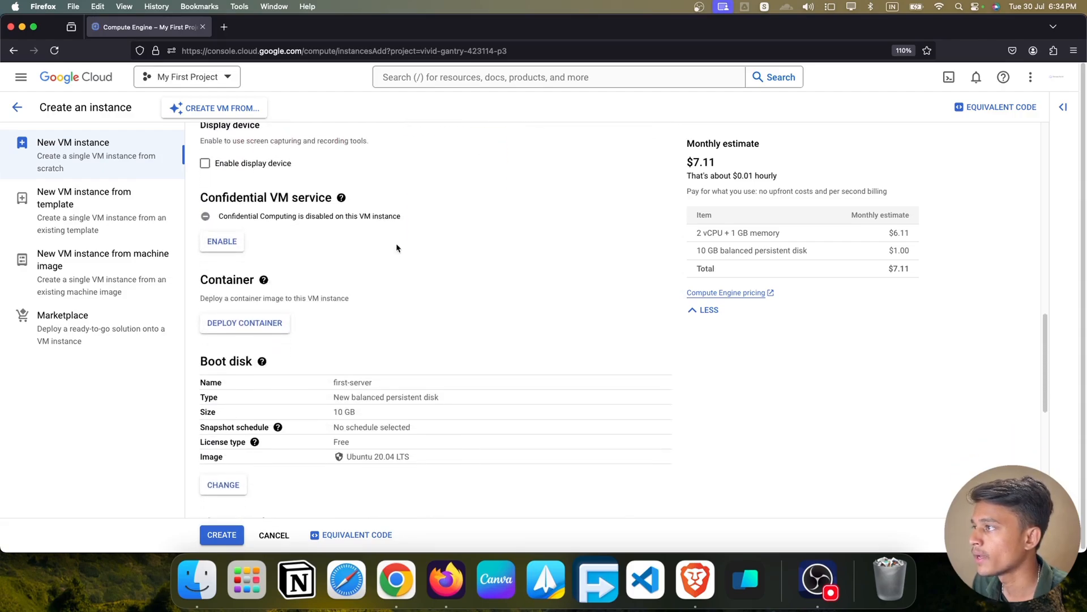
{"action": "scroll", "coordinate": [397, 248], "scroll_direction": "down", "scroll_amount": 4}
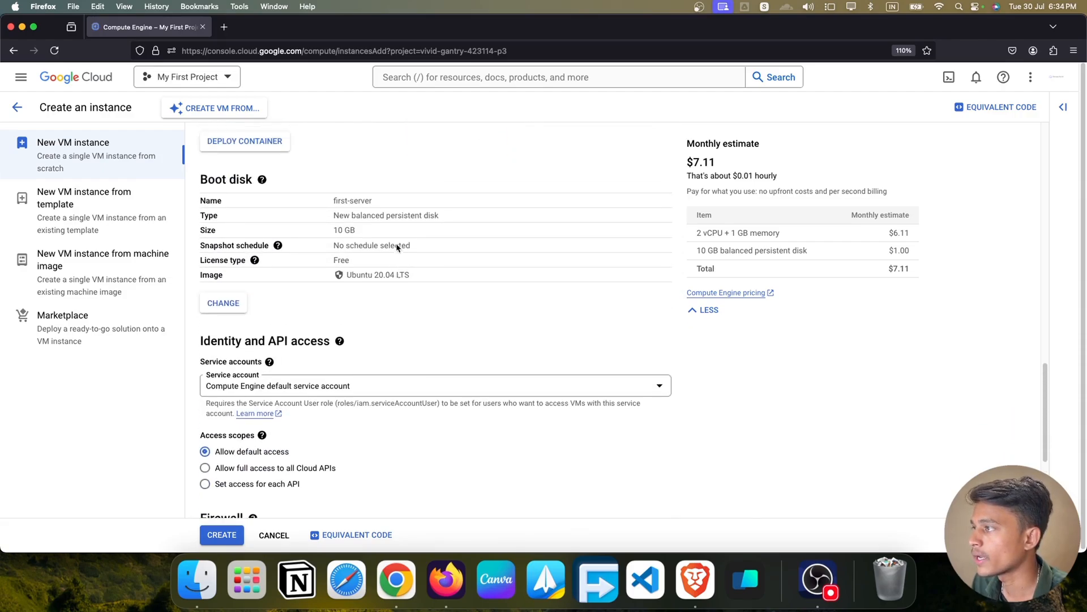
{"action": "scroll", "coordinate": [396, 248], "scroll_direction": "up", "scroll_amount": 1}
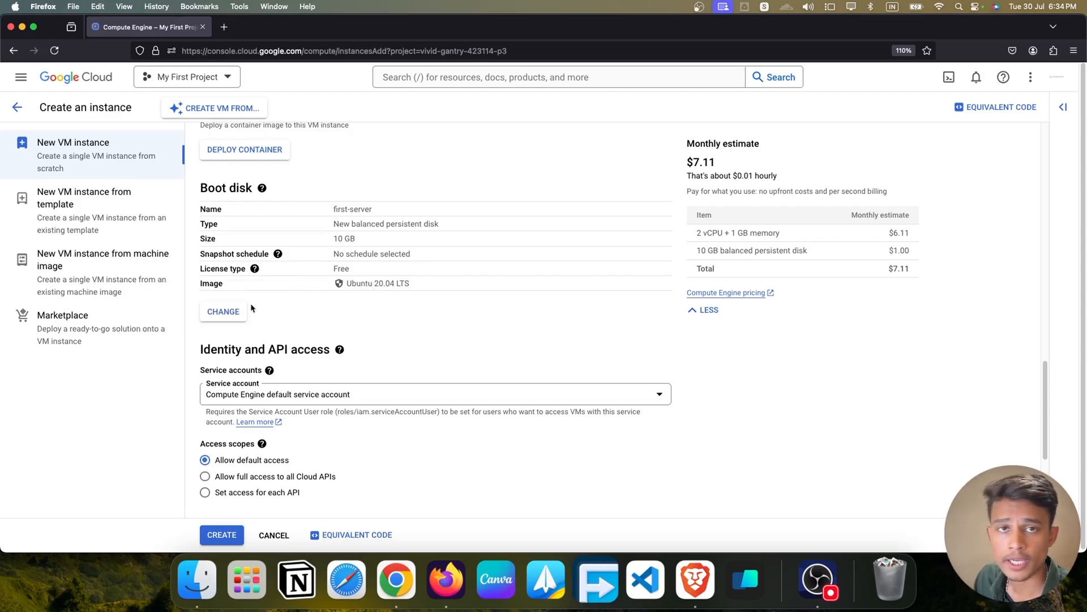
{"action": "scroll", "coordinate": [251, 308], "scroll_direction": "down", "scroll_amount": 5}
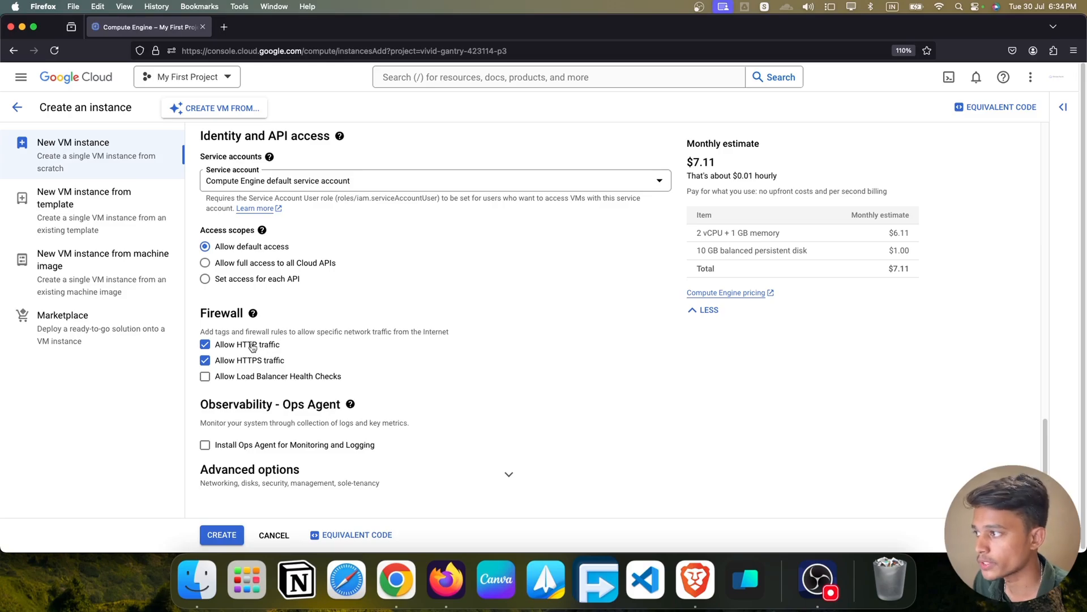
{"action": "scroll", "coordinate": [311, 357], "scroll_direction": "down", "scroll_amount": 1}
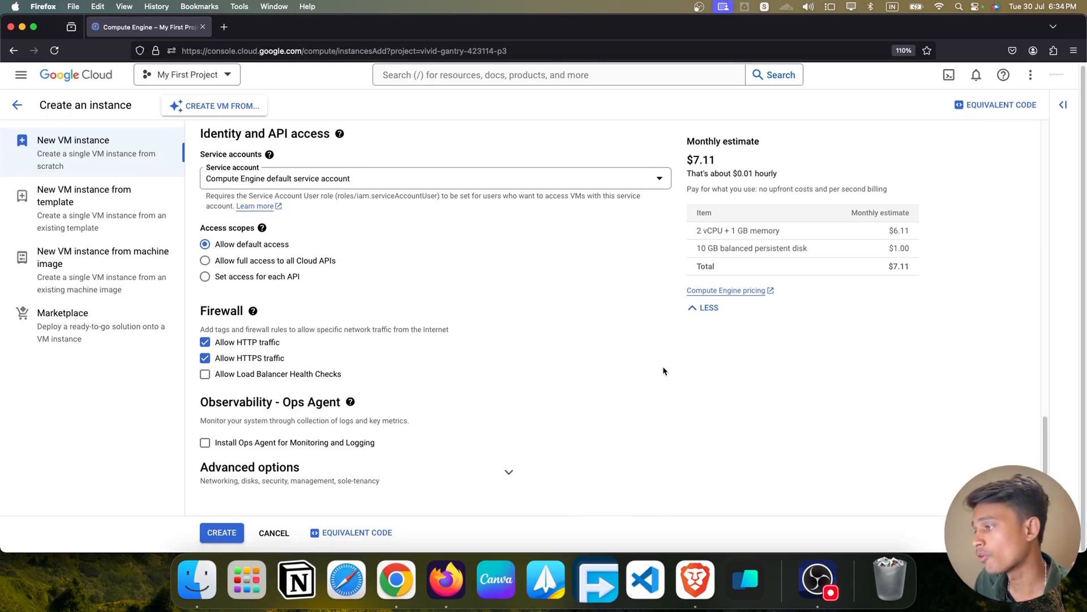
- Try to create the instance and check the form through the expanded Advanced options for fields needing correction
{"action": "left_click", "coordinate": [222, 533]}
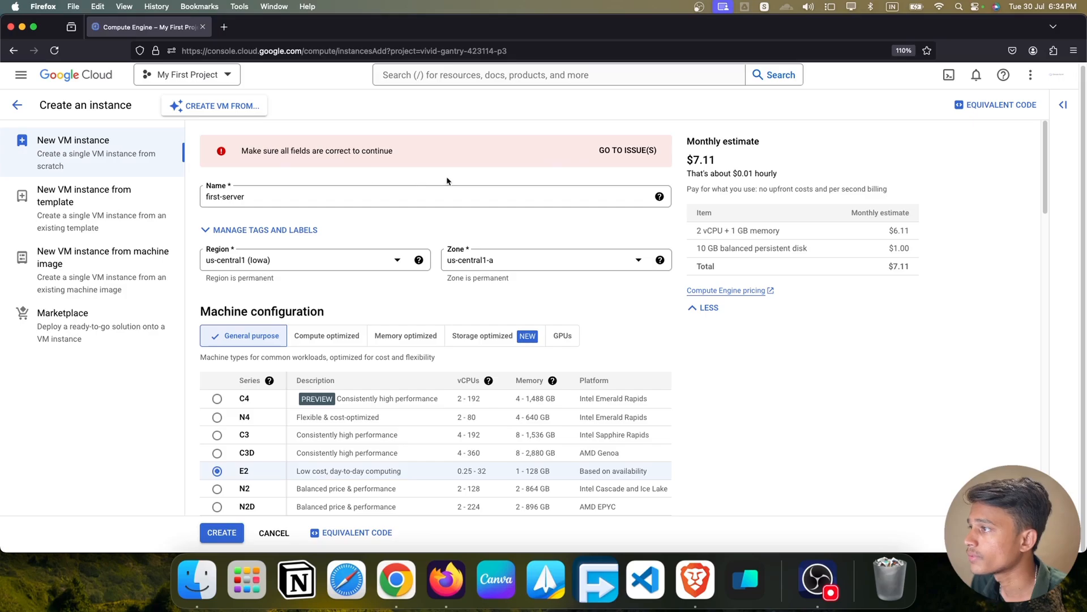
{"action": "scroll", "coordinate": [447, 180], "scroll_direction": "down", "scroll_amount": 10}
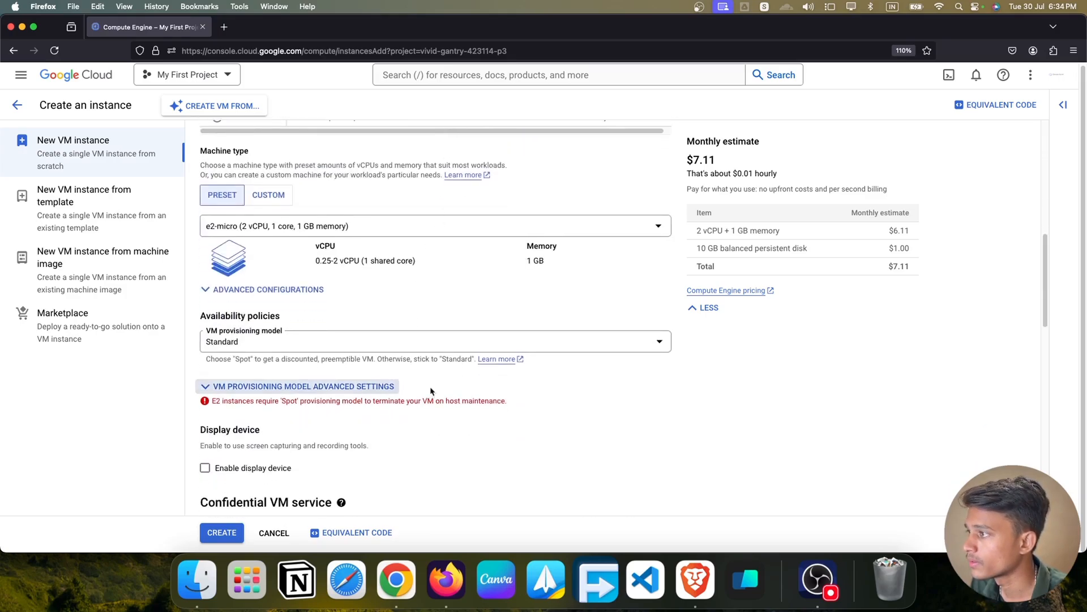
{"action": "scroll", "coordinate": [557, 391], "scroll_direction": "down", "scroll_amount": 4}
{"action": "scroll", "coordinate": [557, 391], "scroll_direction": "down", "scroll_amount": 9}
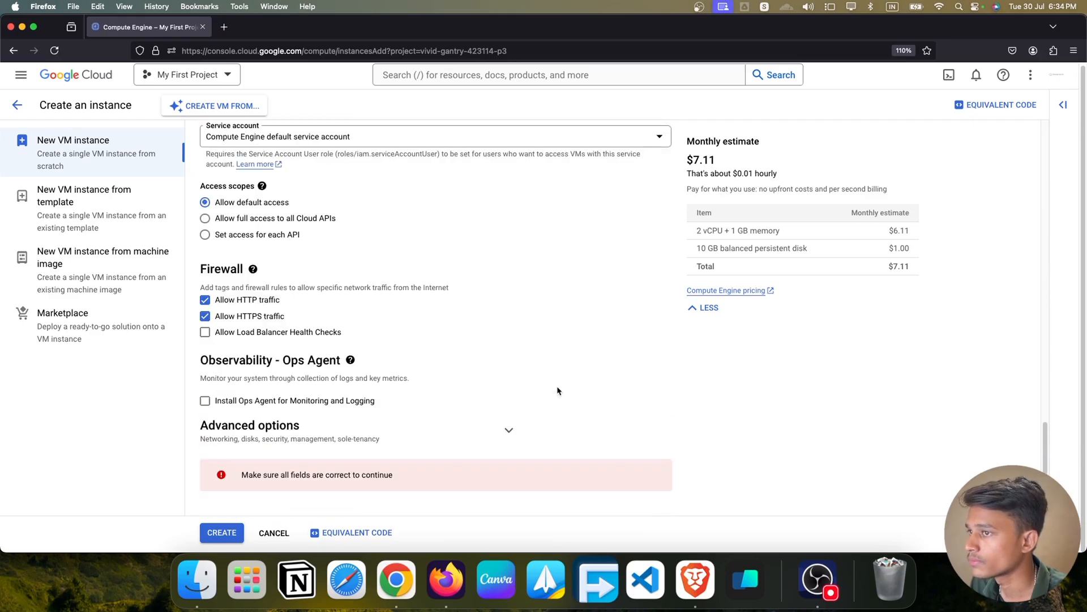
{"action": "left_click", "coordinate": [509, 430]}
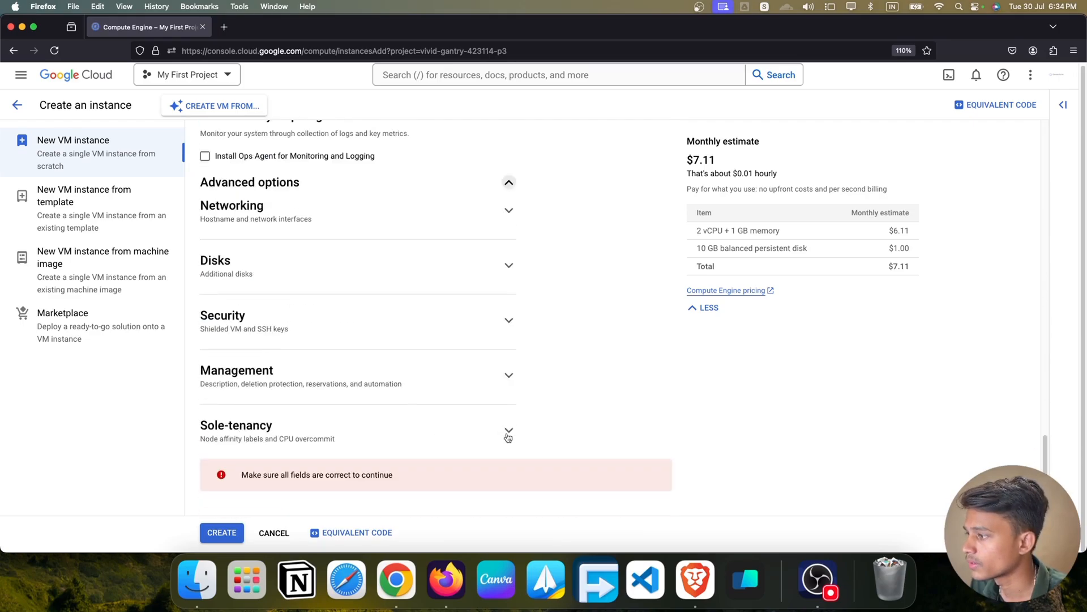
{"action": "left_click", "coordinate": [221, 532]}
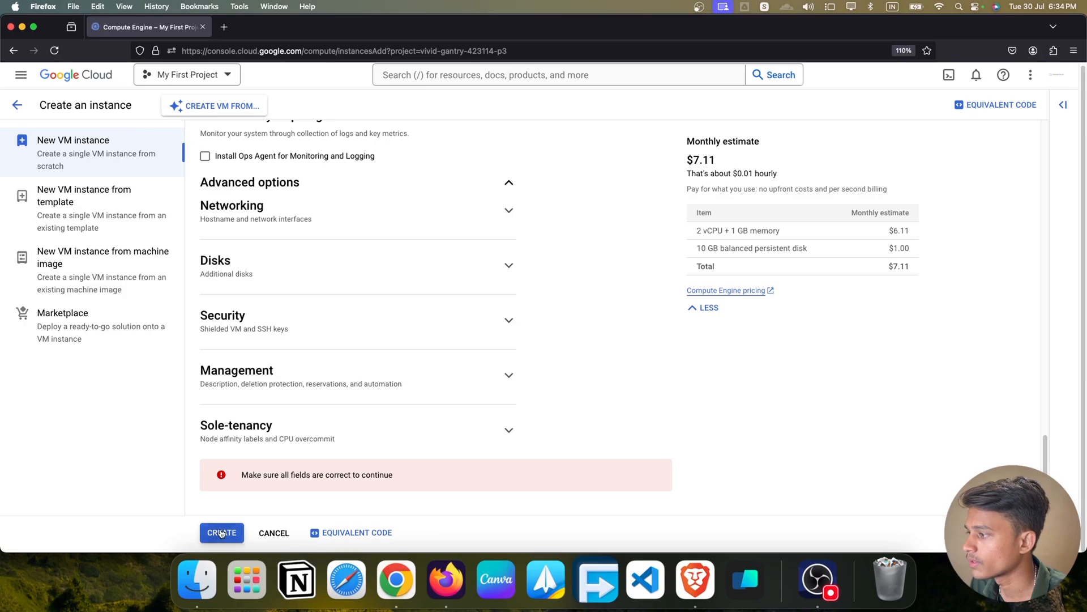
- Go to the flagged issue and set the On host maintenance policy to Migrate VM instance (Recommended)
{"action": "left_click", "coordinate": [621, 152]}
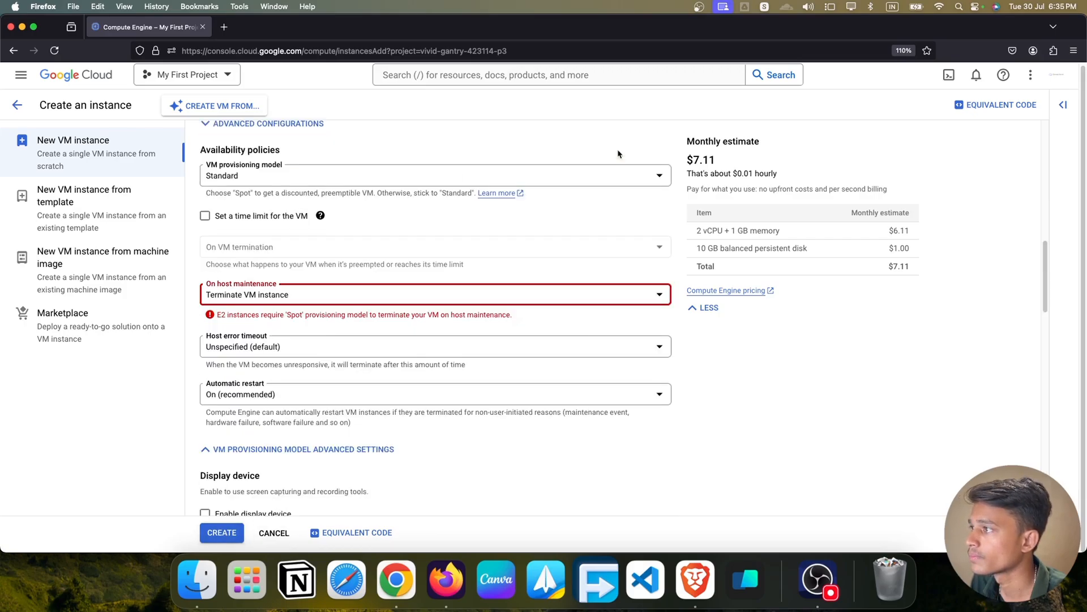
{"action": "left_click", "coordinate": [470, 297]}
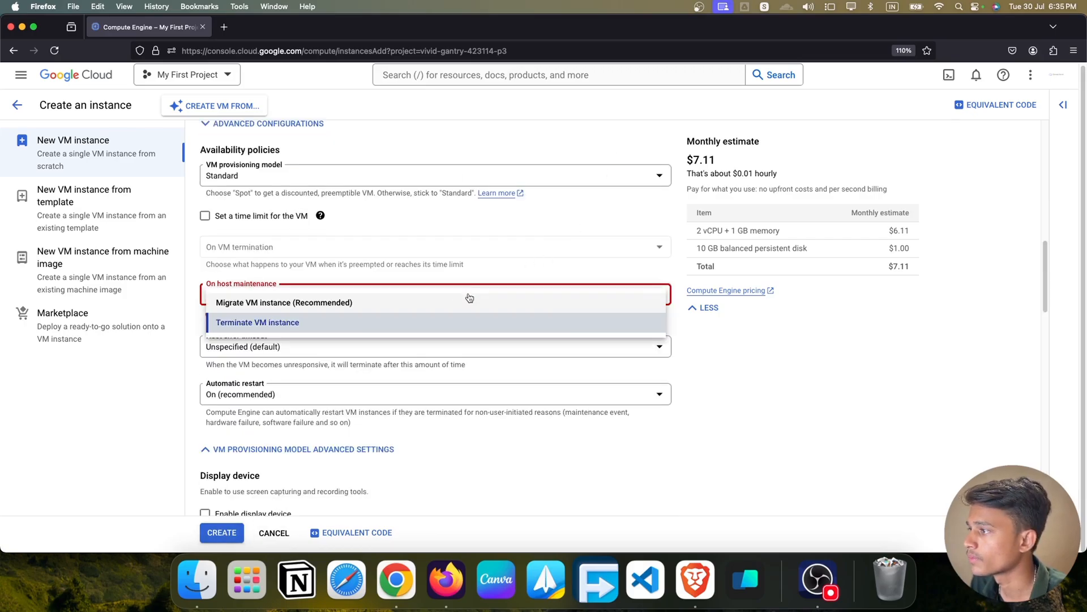
{"action": "left_click", "coordinate": [440, 302]}
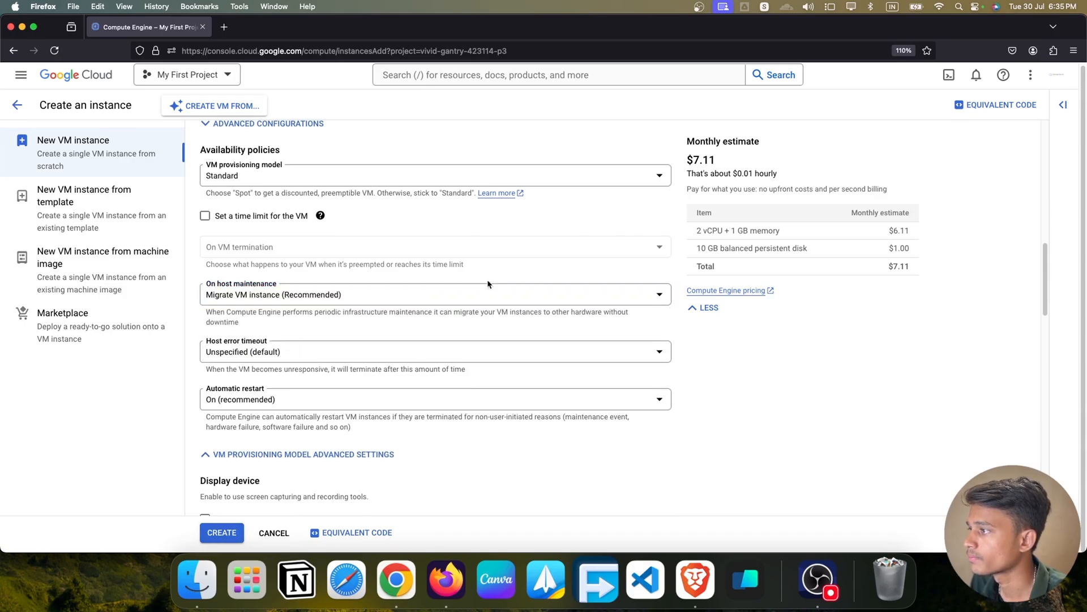
- Check the remaining instance settings once more and create the first-server VM instance
{"action": "scroll", "coordinate": [343, 274], "scroll_direction": "up", "scroll_amount": 2}
{"action": "scroll", "coordinate": [618, 244], "scroll_direction": "down", "scroll_amount": 4}
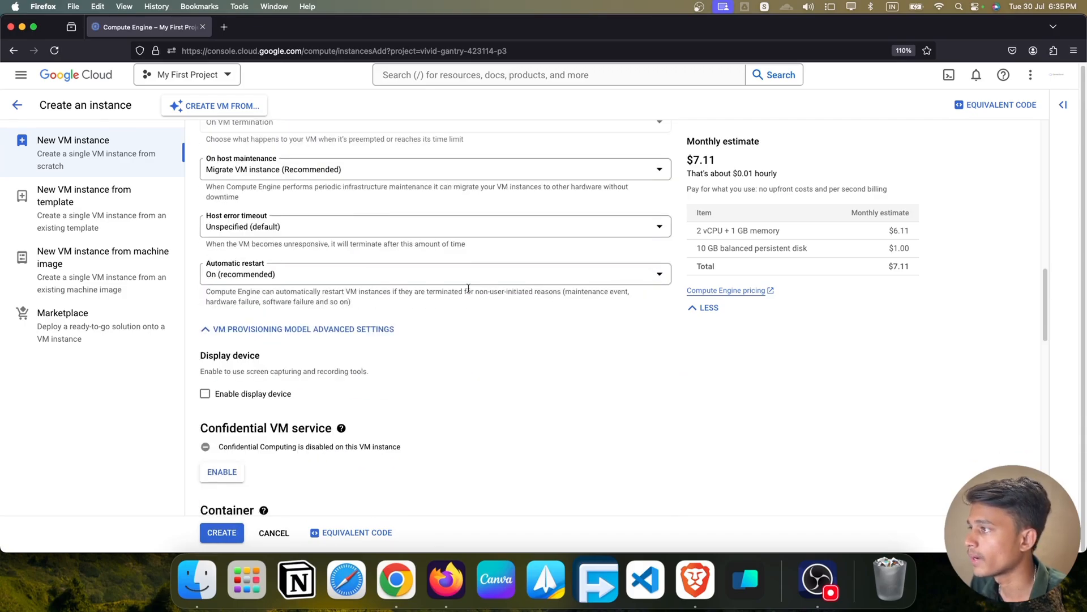
{"action": "scroll", "coordinate": [501, 382], "scroll_direction": "down", "scroll_amount": 6}
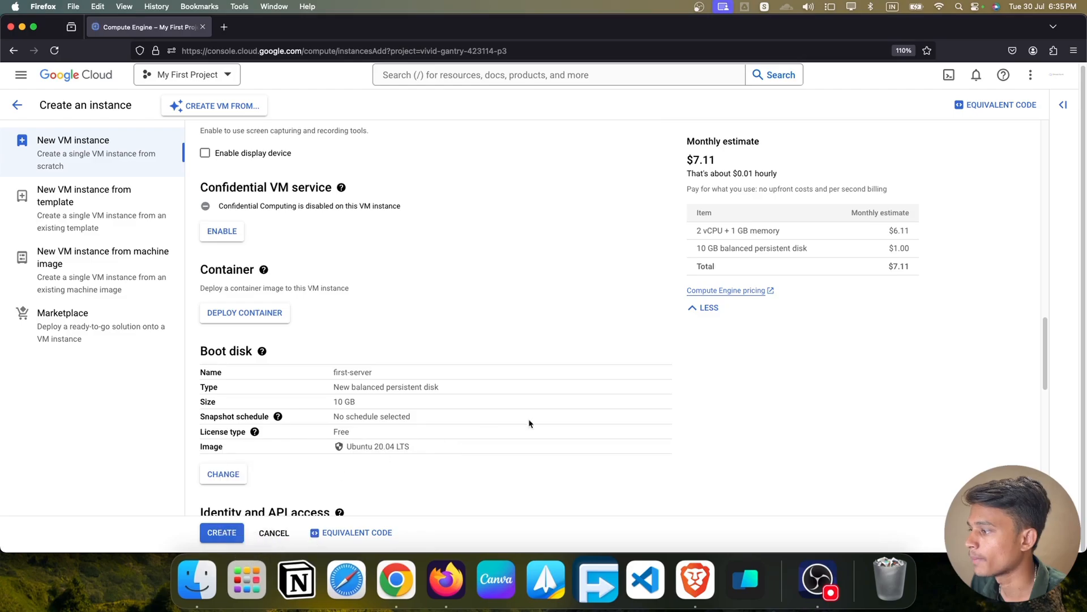
{"action": "scroll", "coordinate": [529, 422], "scroll_direction": "down", "scroll_amount": 5}
{"action": "left_click", "coordinate": [221, 533]}
{"action": "scroll", "coordinate": [558, 388], "scroll_direction": "down", "scroll_amount": 5}
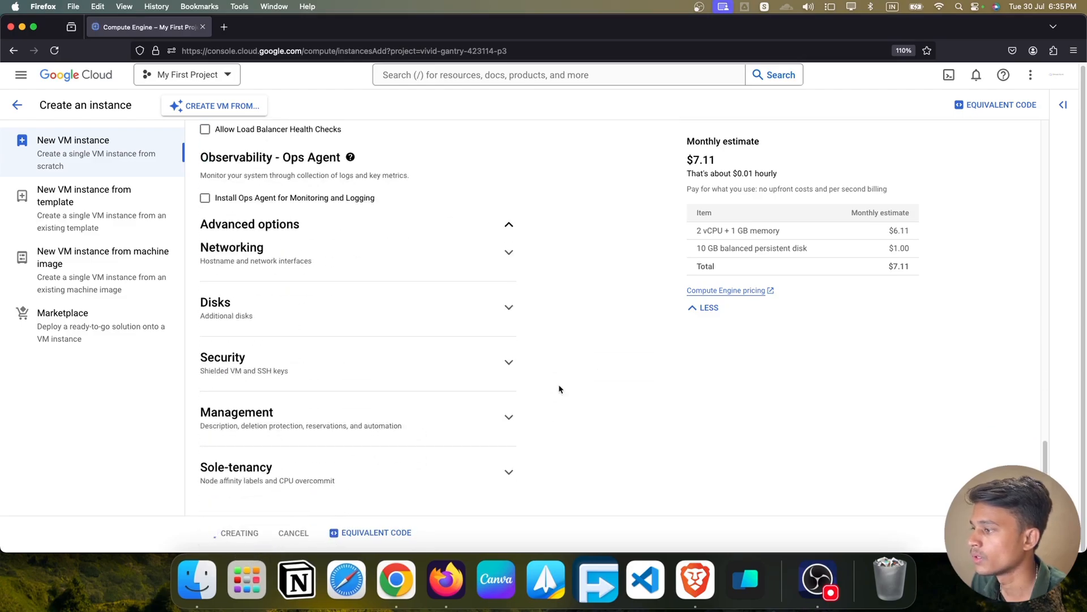